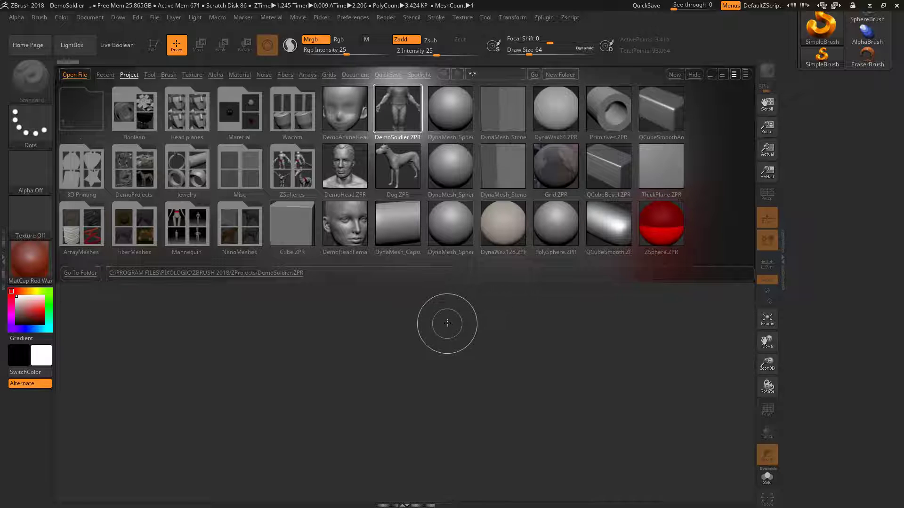
# Step: Load the DemoSoldier.ZPR project from LightBox onto the canvas
pyautogui.doubleClick(398, 123)
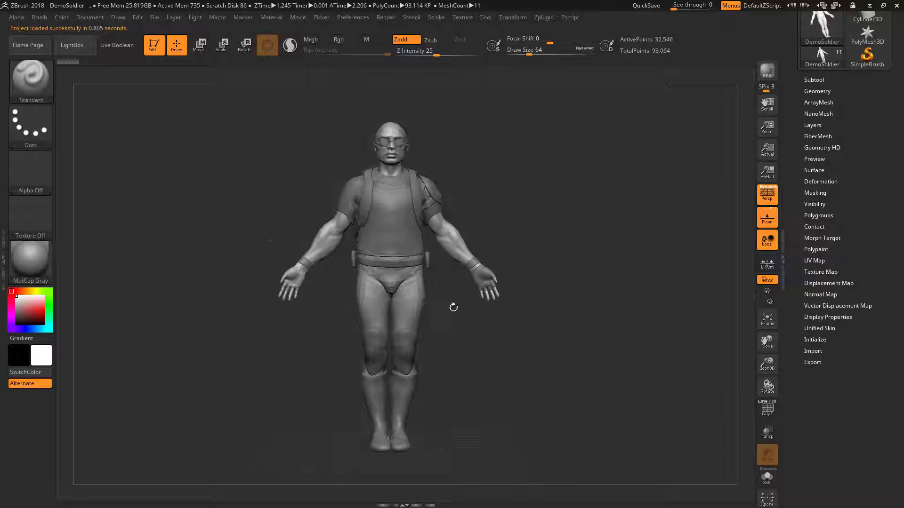
# Step: Expand the Subtool list and activate the vest subtool
pyautogui.click(814, 80)
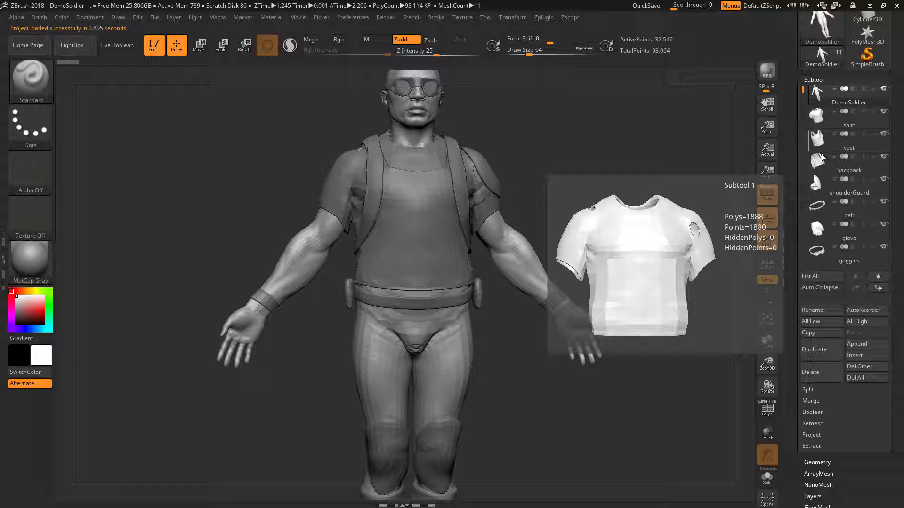
pyautogui.click(820, 141)
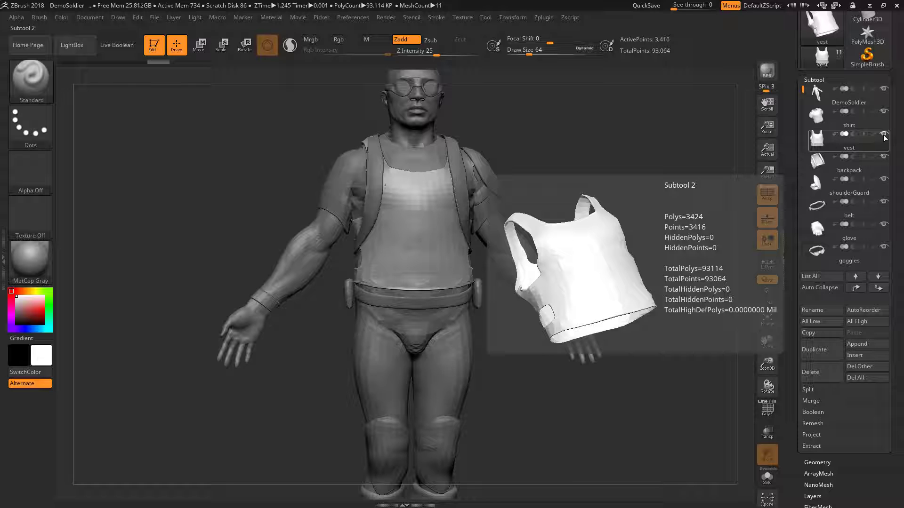
pyautogui.press('shift')
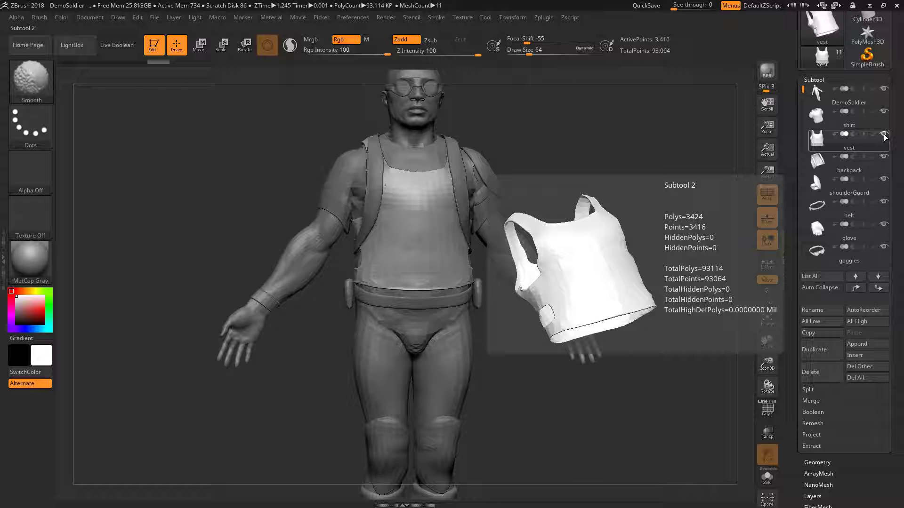
# Step: Solo the vest, turn on its PolyF wireframe, and frame it in view
pyautogui.keyDown('shift'); pyautogui.click(884, 135); pyautogui.keyUp('shift')
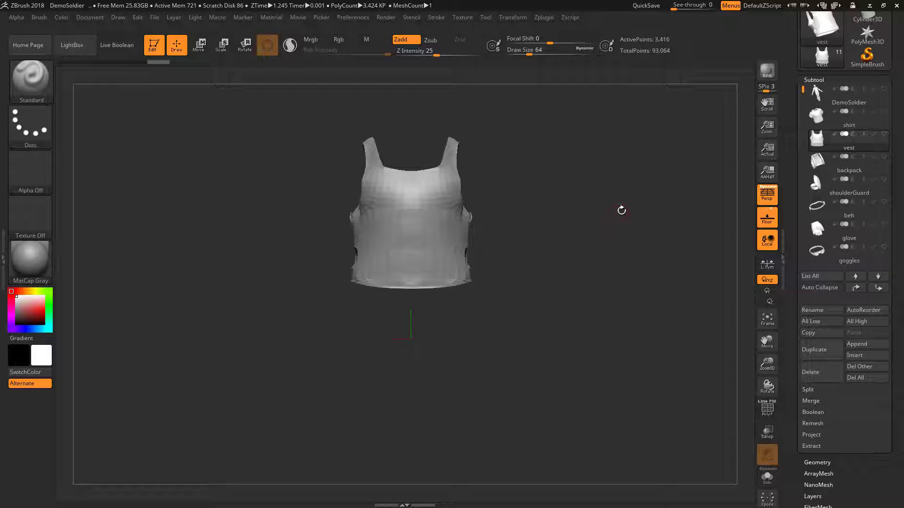
pyautogui.hotkey('shift', 'f')
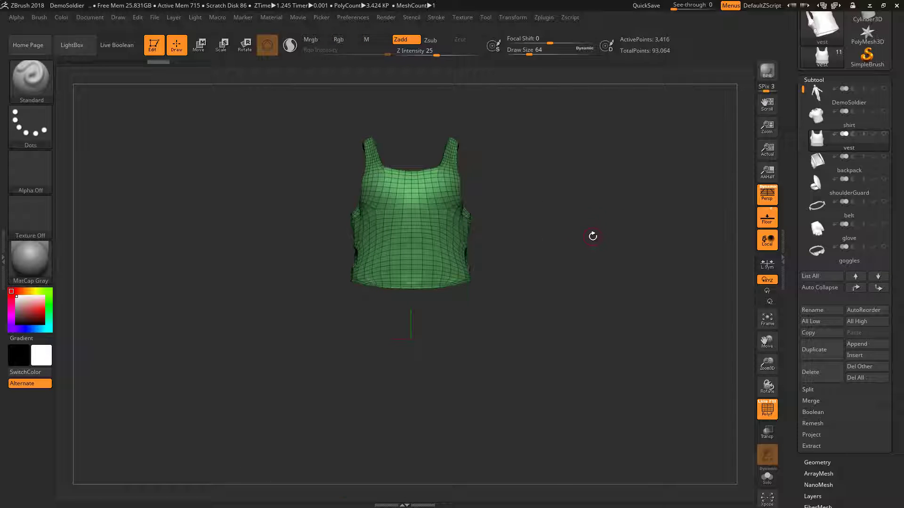
pyautogui.press('f')
pyautogui.moveTo(621, 277)
pyautogui.mouseDown()
pyautogui.moveTo(633, 278)
pyautogui.moveTo(594, 297)
pyautogui.moveTo(585, 253)
pyautogui.moveTo(597, 254)
pyautogui.moveTo(591, 264)
pyautogui.mouseUp()
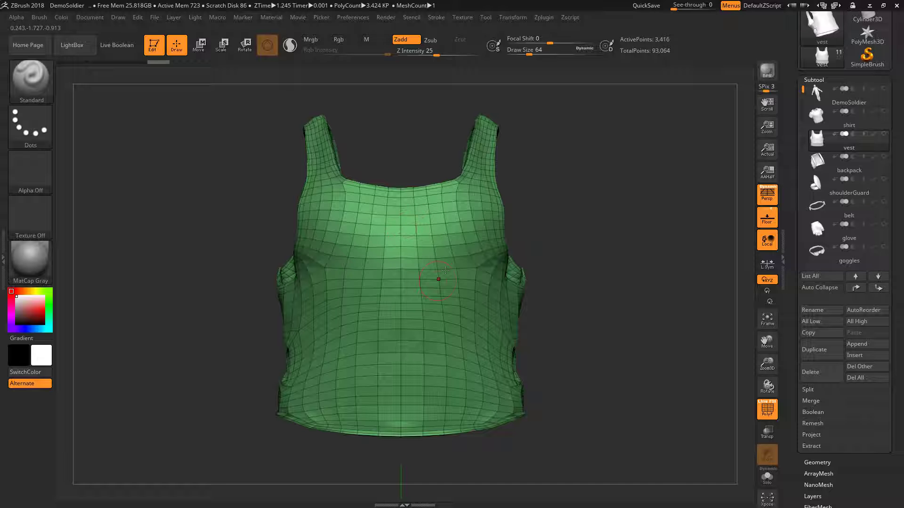
# Step: Set ZRemesher's AdaptiveSize to 0 in the Geometry settings
pyautogui.click(817, 462)
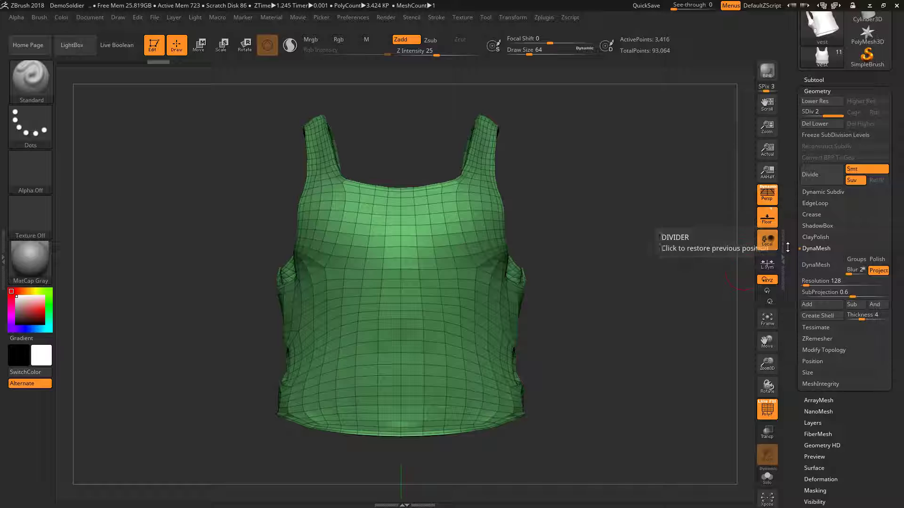
pyautogui.click(816, 250)
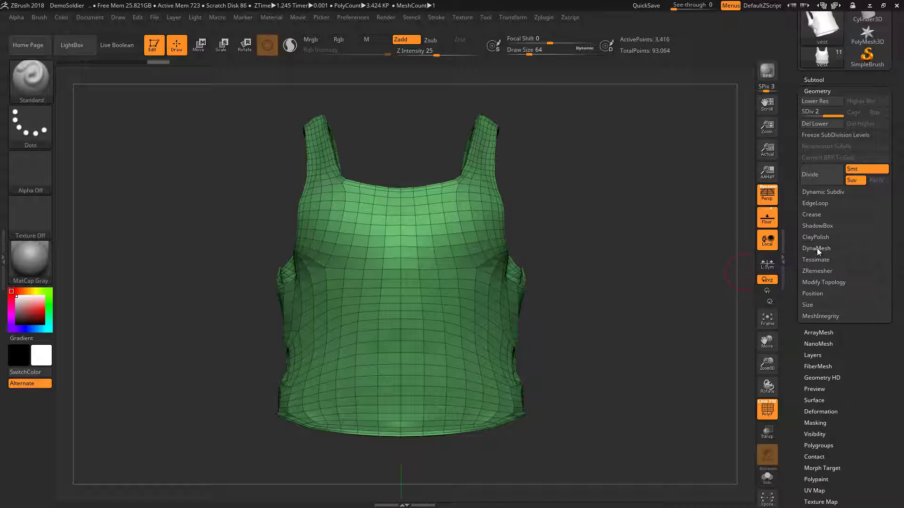
pyautogui.click(818, 273)
pyautogui.moveTo(801, 297)
pyautogui.mouseDown()
pyautogui.moveTo(801, 237)
pyautogui.moveTo(824, 258)
pyautogui.mouseUp()
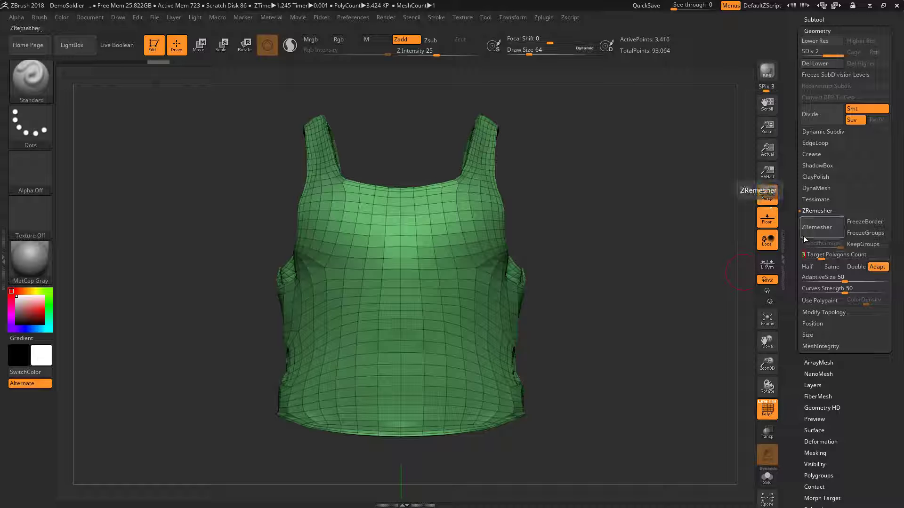
pyautogui.click(806, 278)
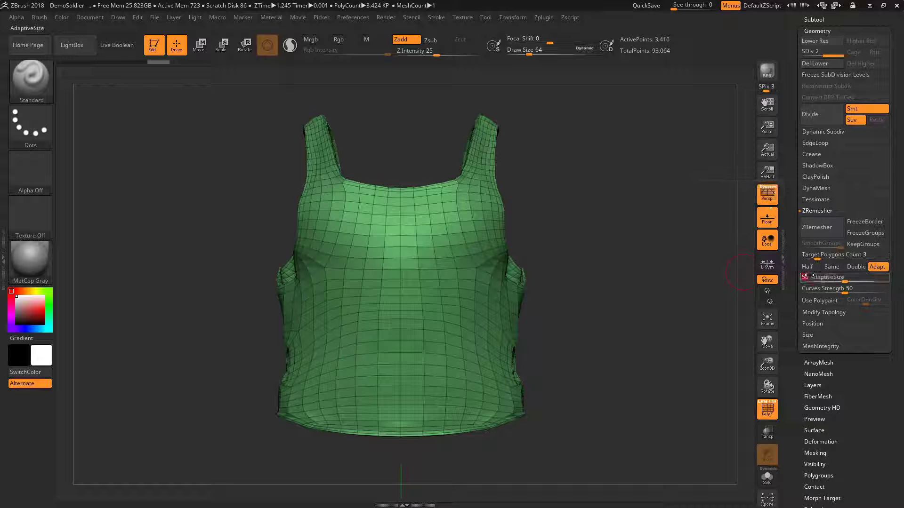
pyautogui.write('0')
pyautogui.press('Return')
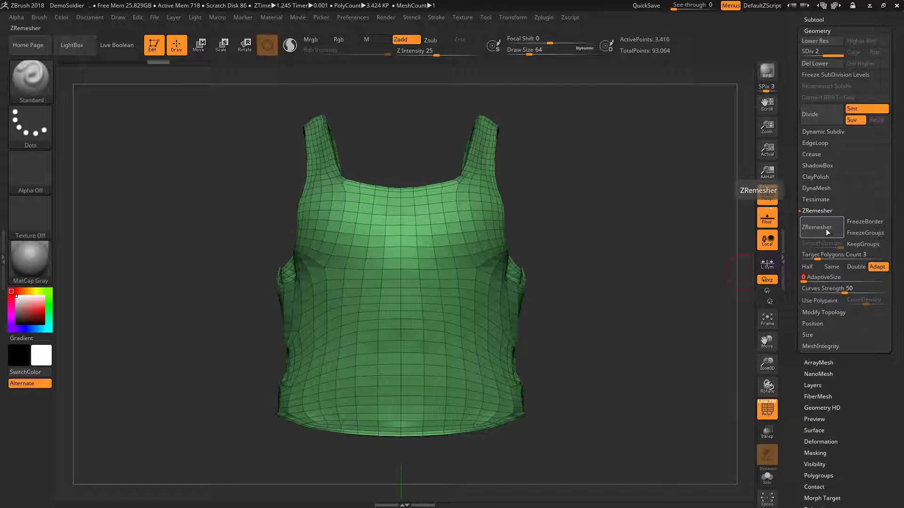
# Step: Remesh the vest with ZRemesher and inspect the ~2.933 KP quad grid from the front
pyautogui.click(826, 229)
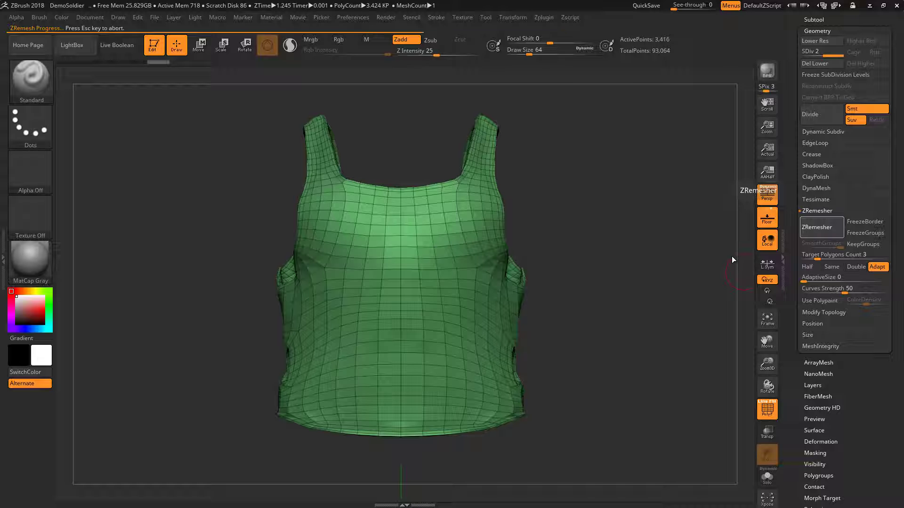
pyautogui.moveTo(630, 265)
pyautogui.mouseDown()
pyautogui.moveTo(604, 269)
pyautogui.moveTo(611, 299)
pyautogui.moveTo(620, 295)
pyautogui.mouseUp()
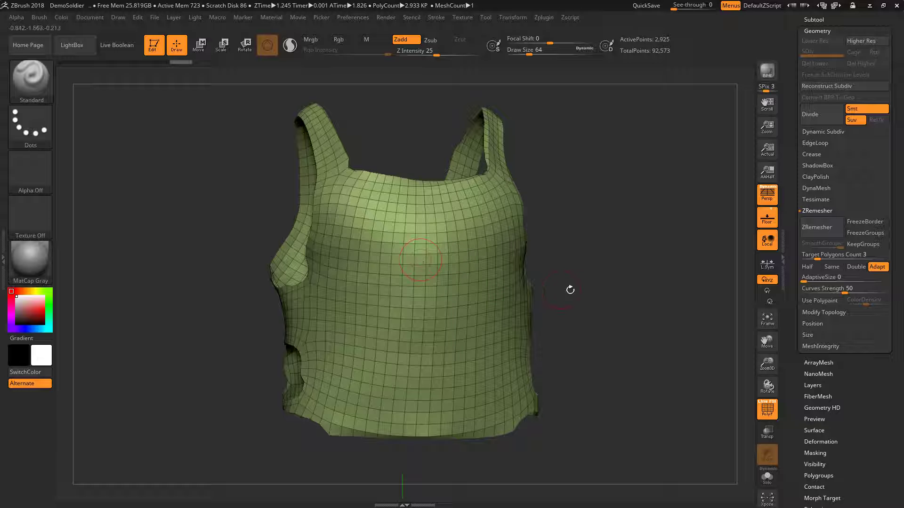
pyautogui.moveTo(668, 292); pyautogui.dragTo(658, 295)
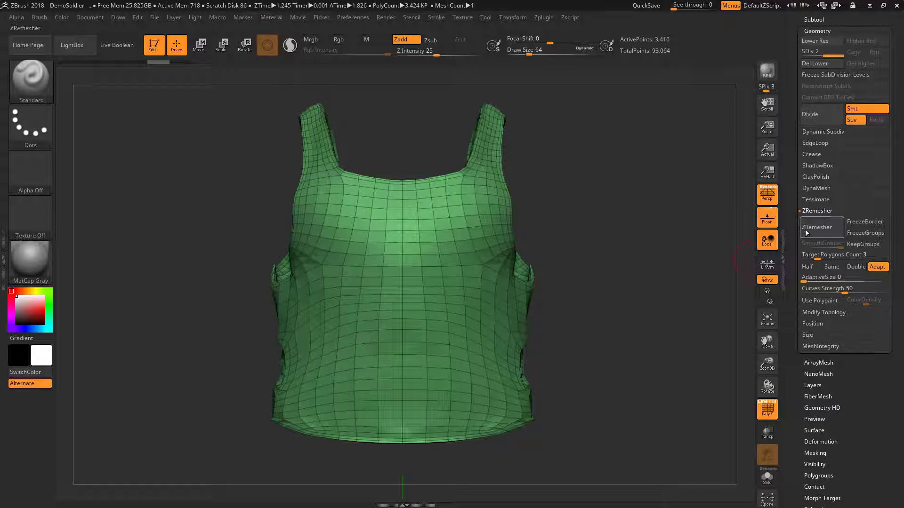
# Step: Turn on symmetry and set the ZRemesher Target Polygons Count to 1
pyautogui.click(514, 17)
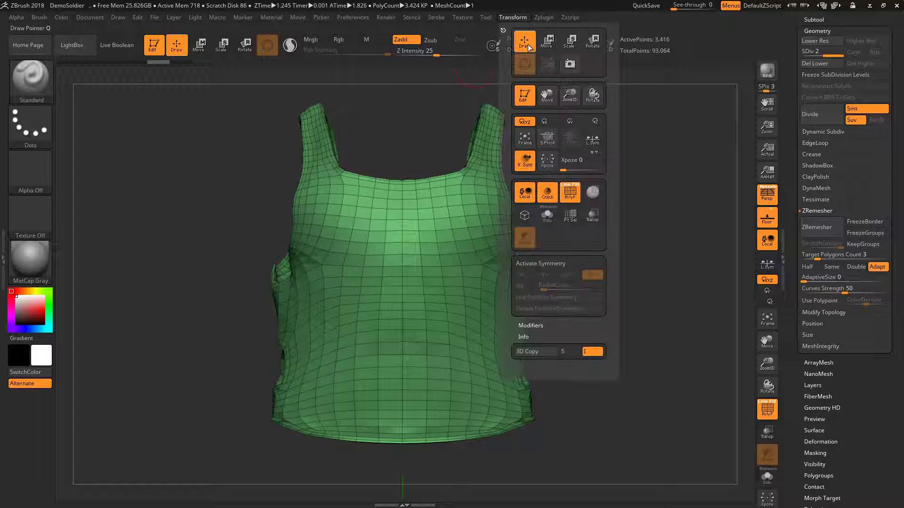
pyautogui.click(560, 266)
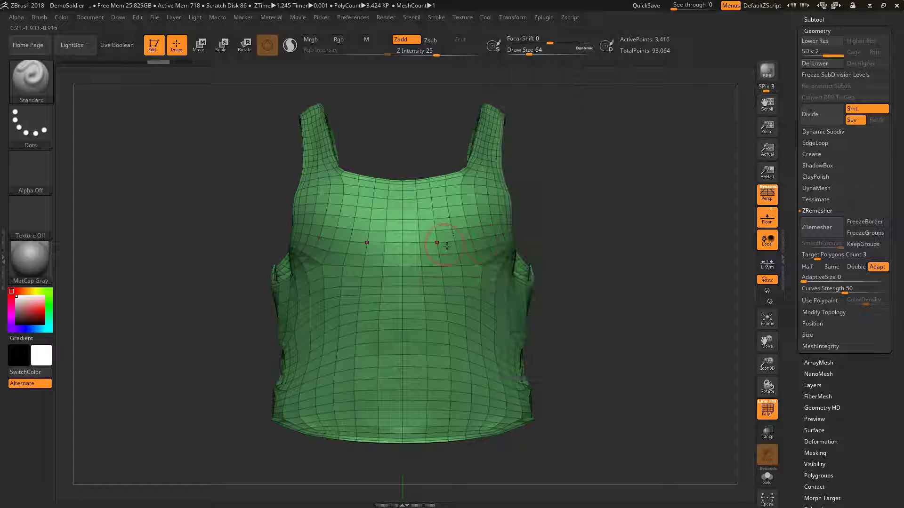
pyautogui.click(809, 258)
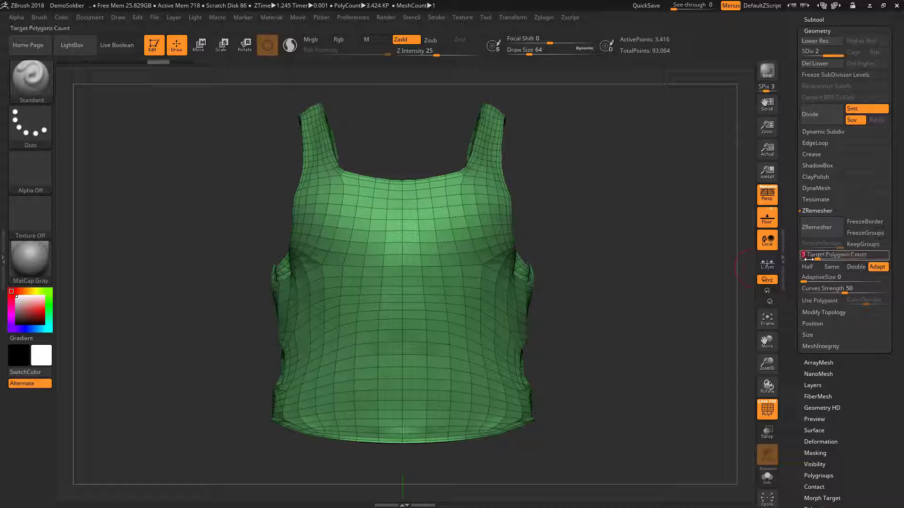
pyautogui.press('BackSpace')
pyautogui.write('1')
pyautogui.press('Return')
# Step: Remesh the vest again and rotate to inspect the coarser ~1.946 KP grid
pyautogui.click(817, 227)
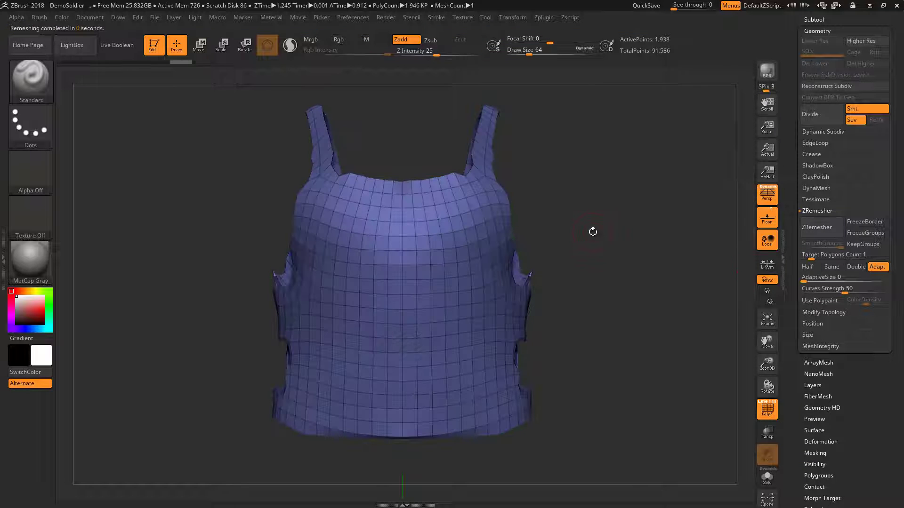
pyautogui.moveTo(593, 231); pyautogui.dragTo(539, 258)
pyautogui.moveTo(574, 301)
pyautogui.mouseDown()
pyautogui.moveTo(583, 299)
pyautogui.moveTo(576, 332)
pyautogui.mouseUp()
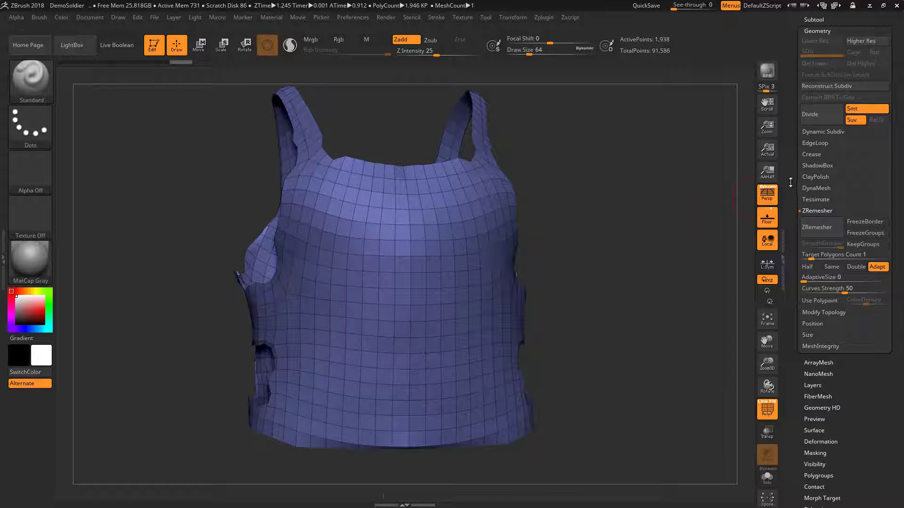
# Step: Switch to the Plane3D primitive and drag a square plane over the vest's centre
pyautogui.moveTo(790, 184); pyautogui.dragTo(792, 263)
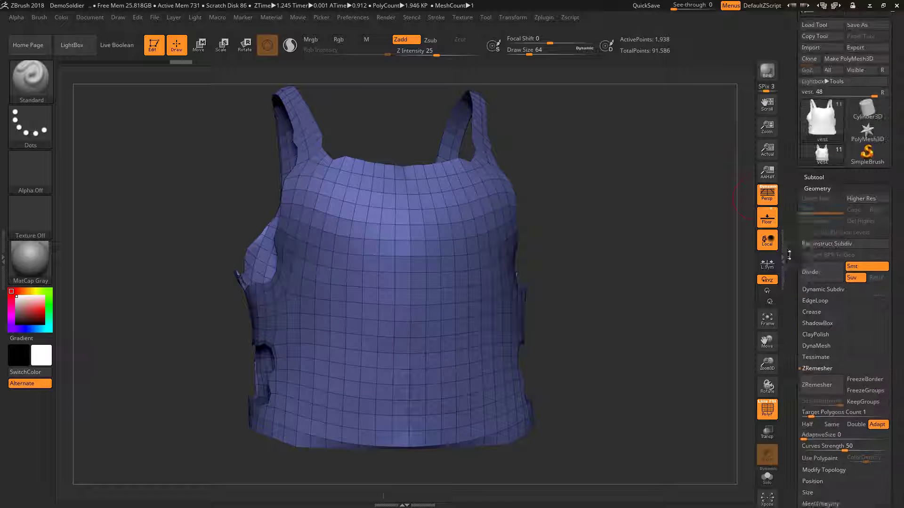
pyautogui.click(870, 160)
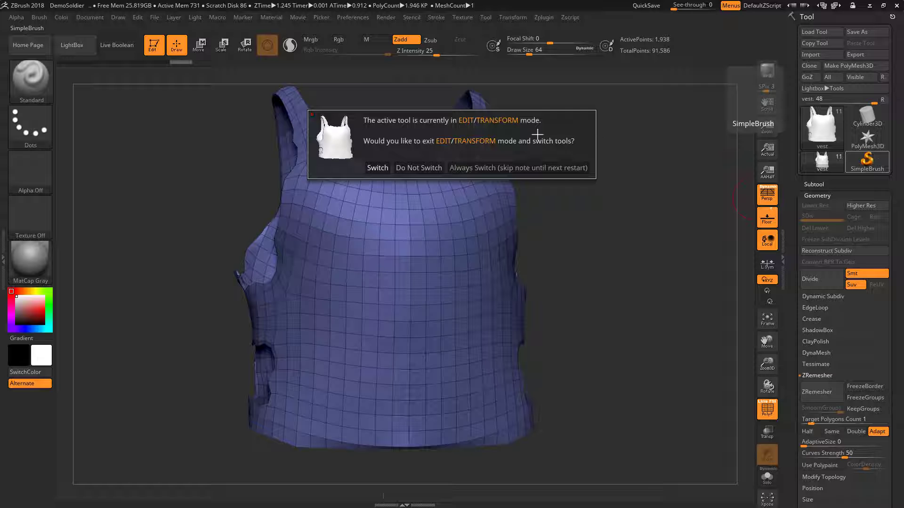
pyautogui.click(382, 169)
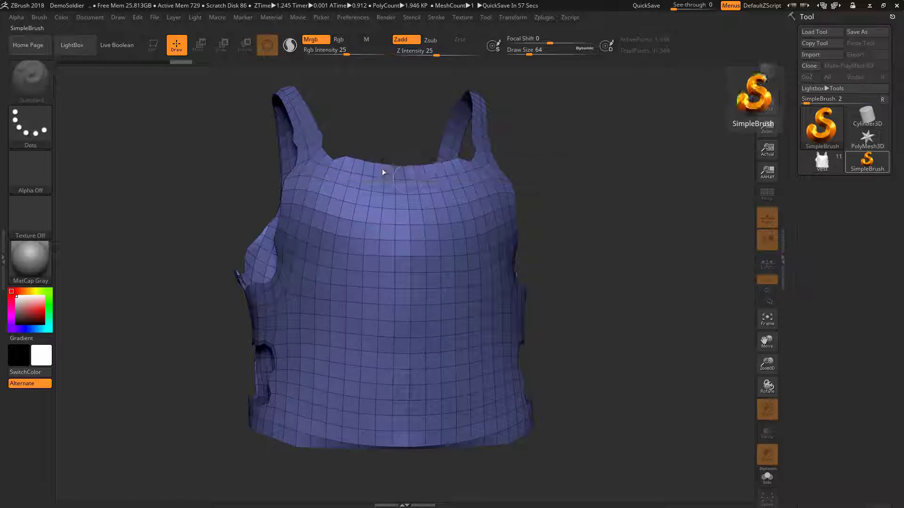
pyautogui.click(820, 137)
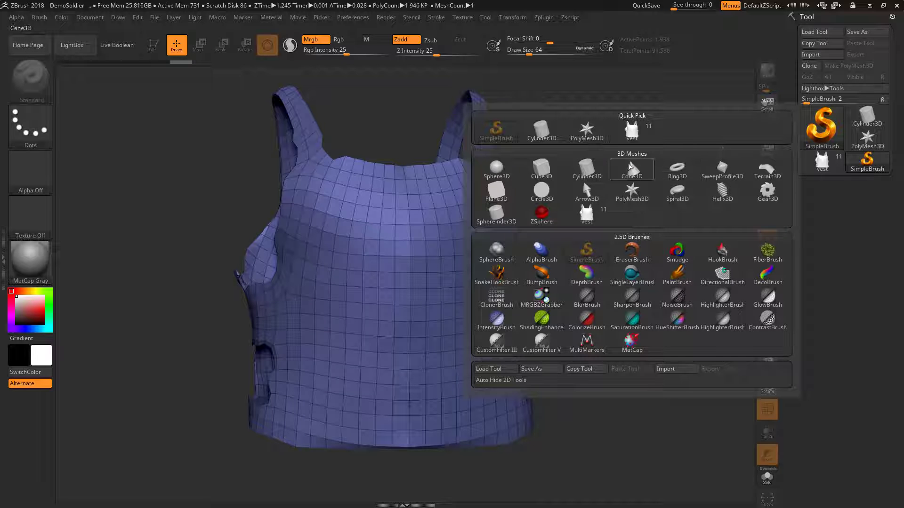
pyautogui.click(496, 191)
pyautogui.moveTo(410, 288); pyautogui.dragTo(422, 379)
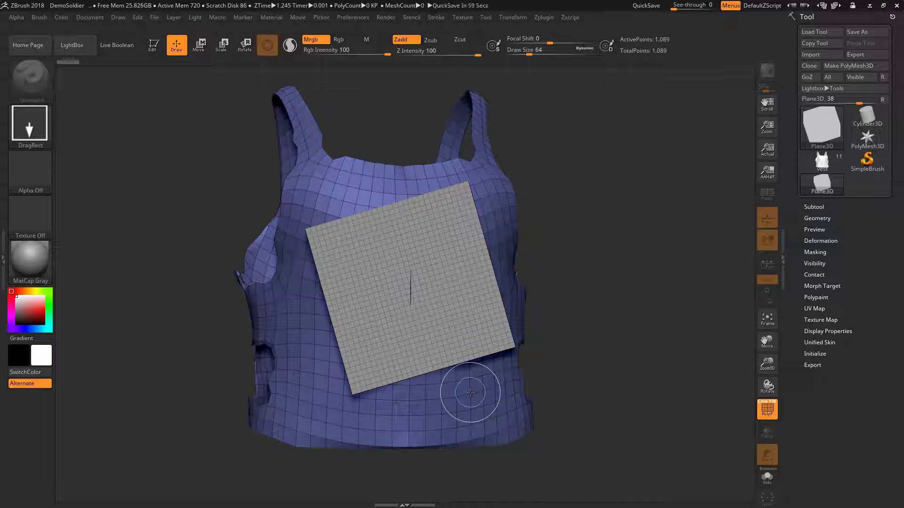
# Step: Make the plane editable as Plane3D_1, face it to the camera, and isolate it without the vest
pyautogui.click(152, 44)
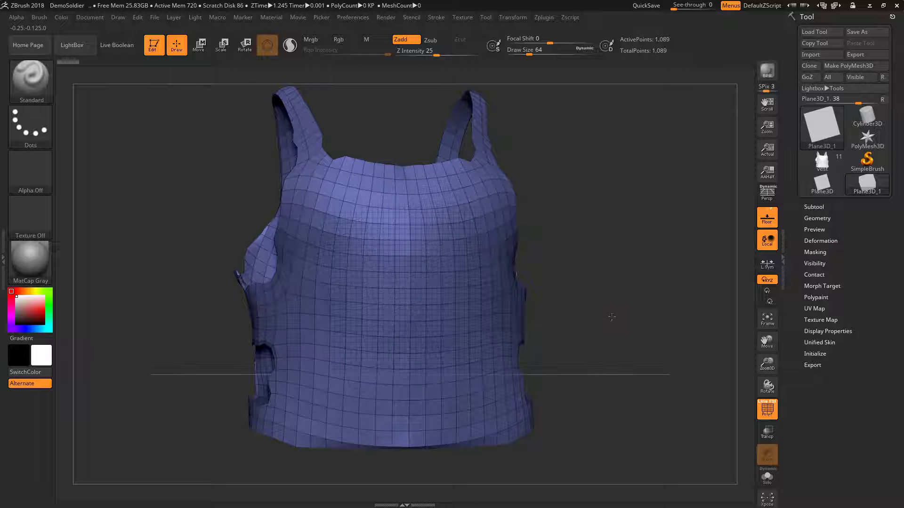
pyautogui.moveTo(611, 301); pyautogui.dragTo(607, 370)
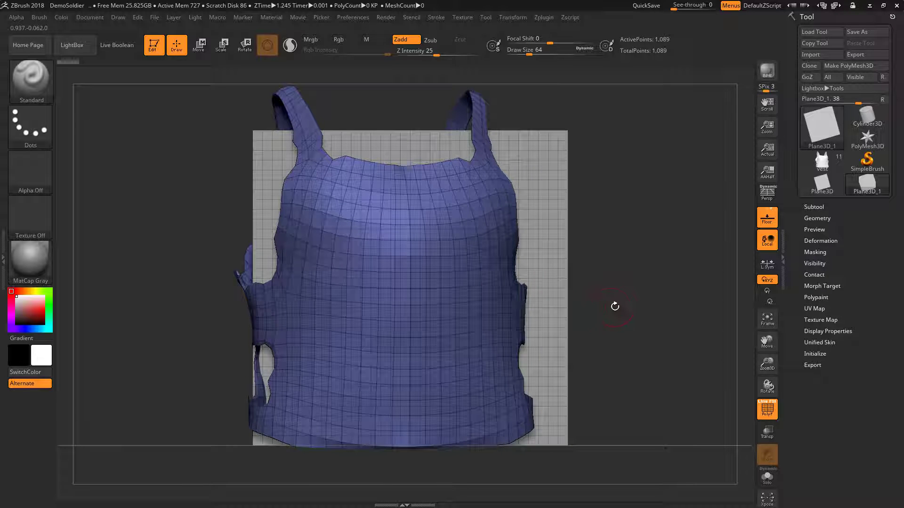
pyautogui.press('ctrl')
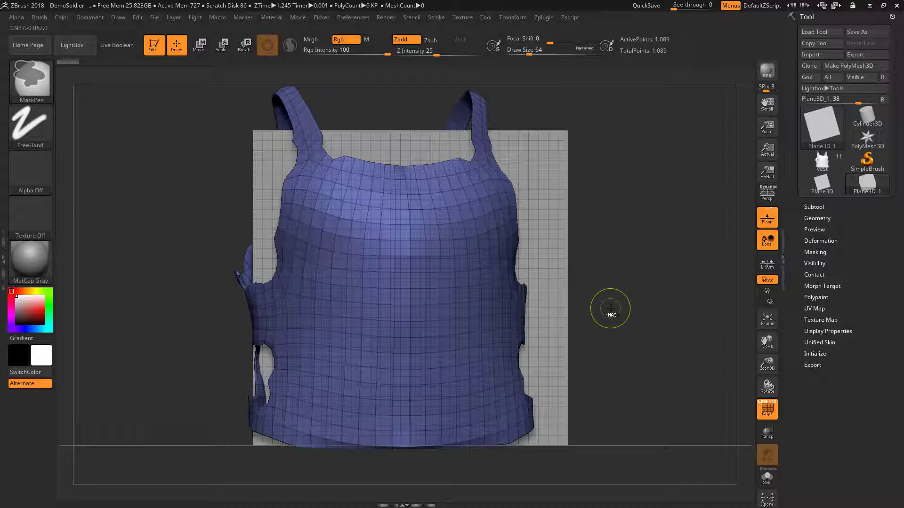
pyautogui.keyDown('ctrl'); pyautogui.keyDown('shift'); pyautogui.click(611, 308); pyautogui.keyUp('shift'); pyautogui.keyUp('ctrl')
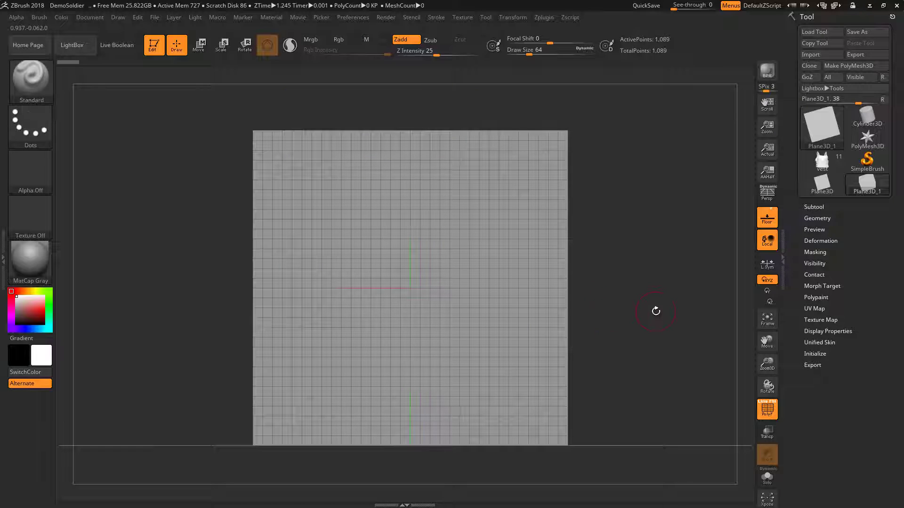
pyautogui.keyDown('alt'); pyautogui.moveTo(656, 311); pyautogui.dragTo(631, 306); pyautogui.keyUp('alt')
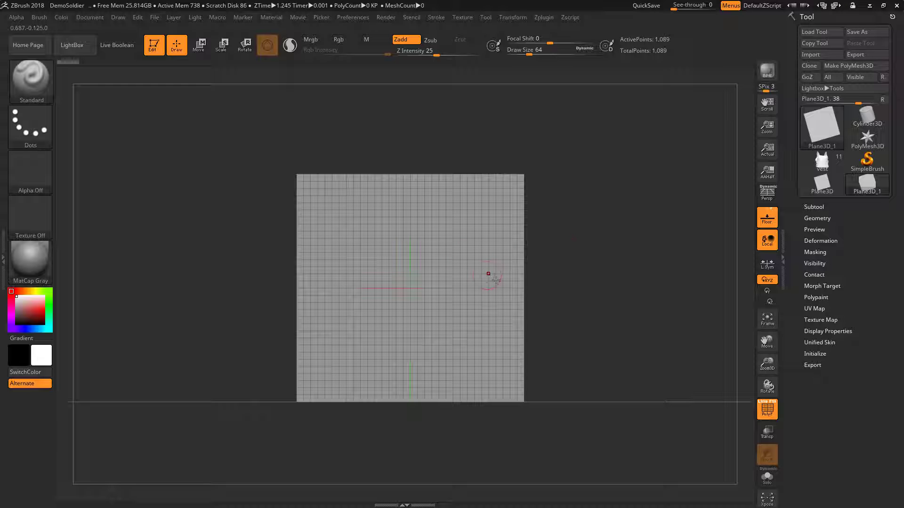
# Step: Set the plane's Initialize HDivide and VDivide both to 5 for a 4×4 grid
pyautogui.scroll(-1, 791, 337)
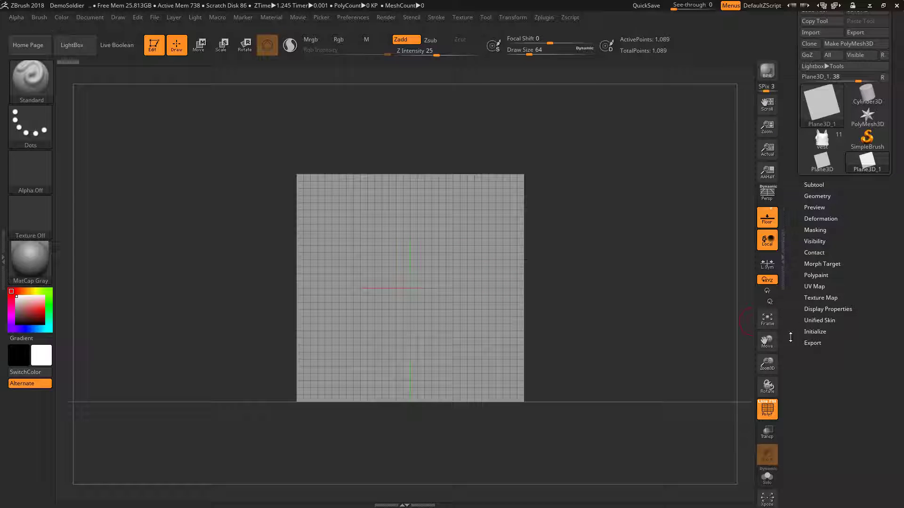
pyautogui.click(807, 332)
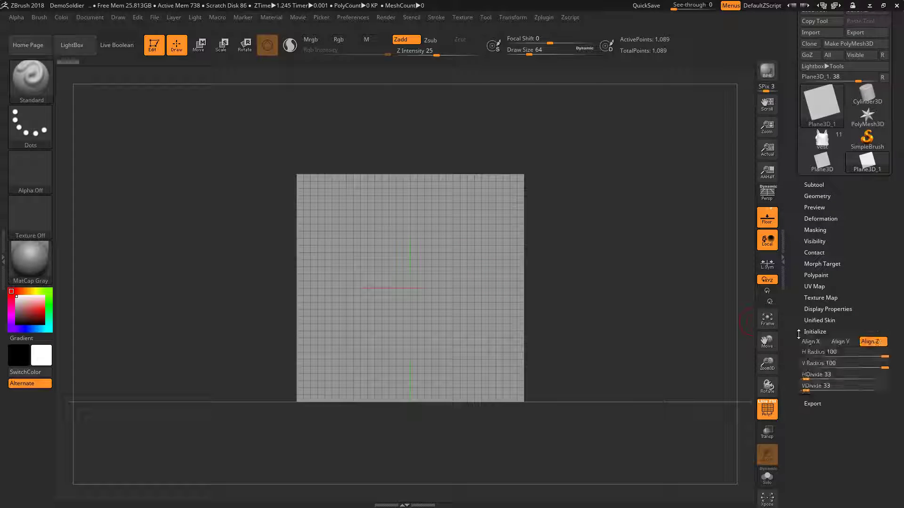
pyautogui.click(801, 375)
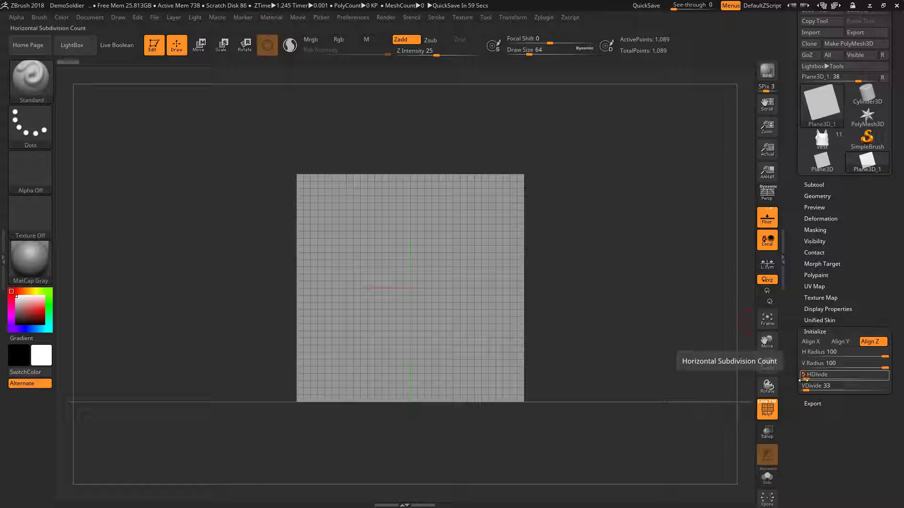
pyautogui.write('5')
pyautogui.press('Return')
pyautogui.write('5')
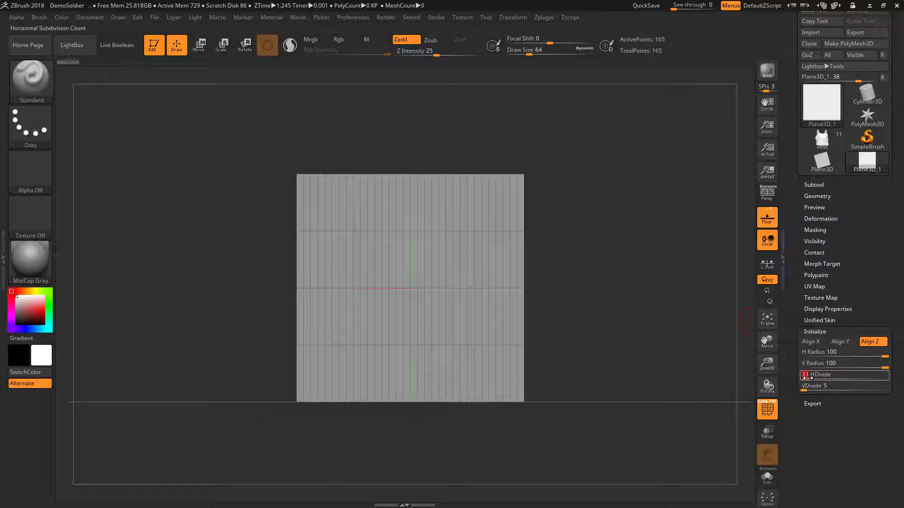
pyautogui.press('Return')
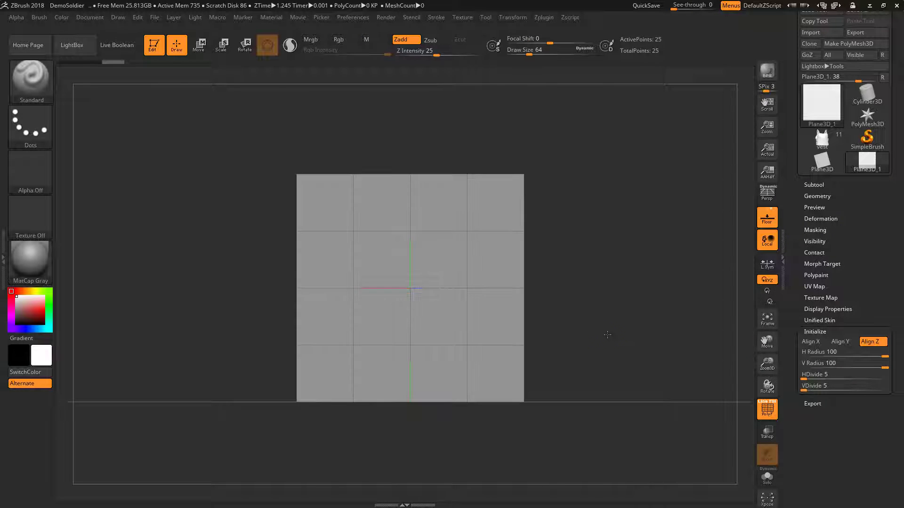
pyautogui.keyDown('ctrl'); pyautogui.moveTo(607, 335); pyautogui.dragTo(602, 345, button='right'); pyautogui.keyUp('ctrl')
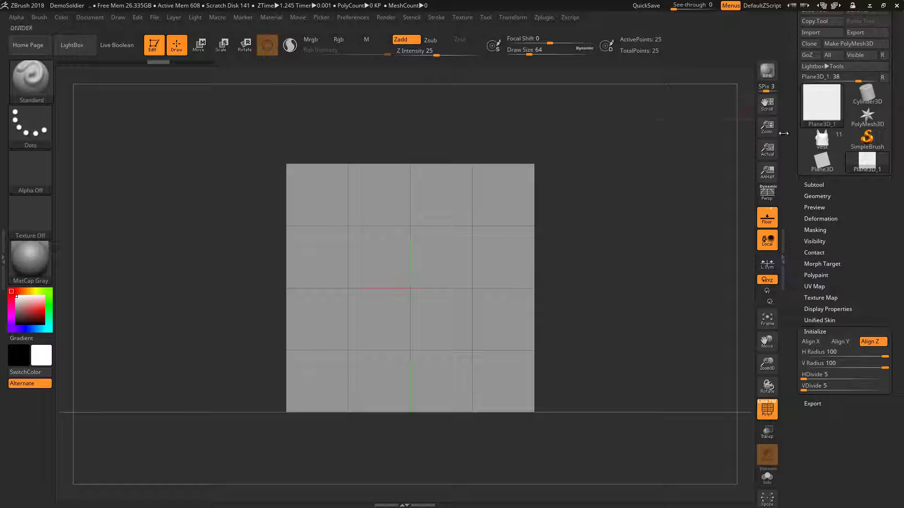
pyautogui.scroll(1, 829, 94)
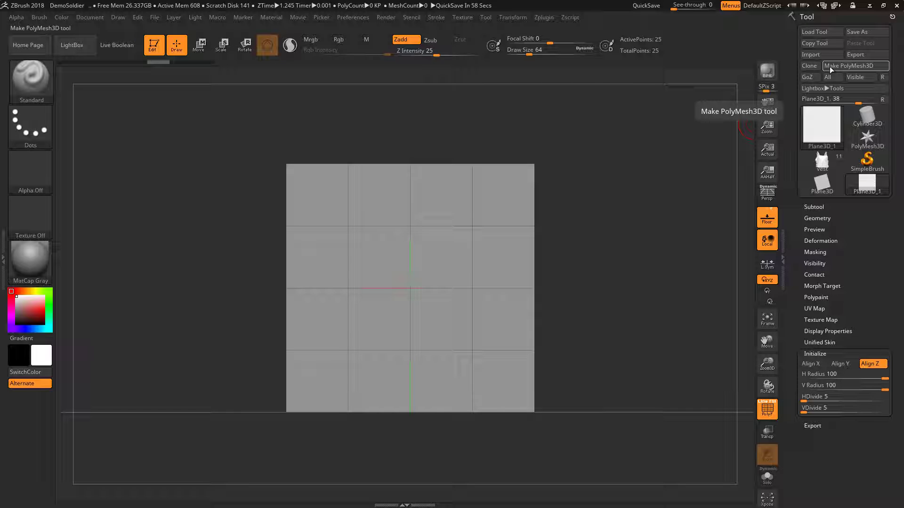
# Step: Convert the plane to polymesh PM3D_Plane3D_1 and show only its top row of quads
pyautogui.click(830, 66)
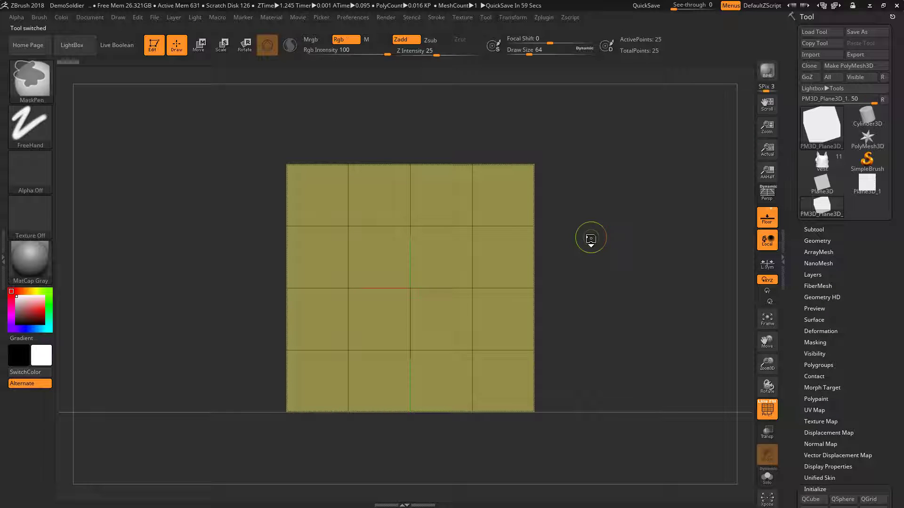
pyautogui.moveTo(232, 113)
pyautogui.keyDown('ctrl'); pyautogui.keyDown('shift'); pyautogui.mouseDown()
pyautogui.moveTo(321, 155)
pyautogui.moveTo(575, 206)
pyautogui.mouseUp(); pyautogui.keyUp('shift'); pyautogui.keyUp('ctrl')
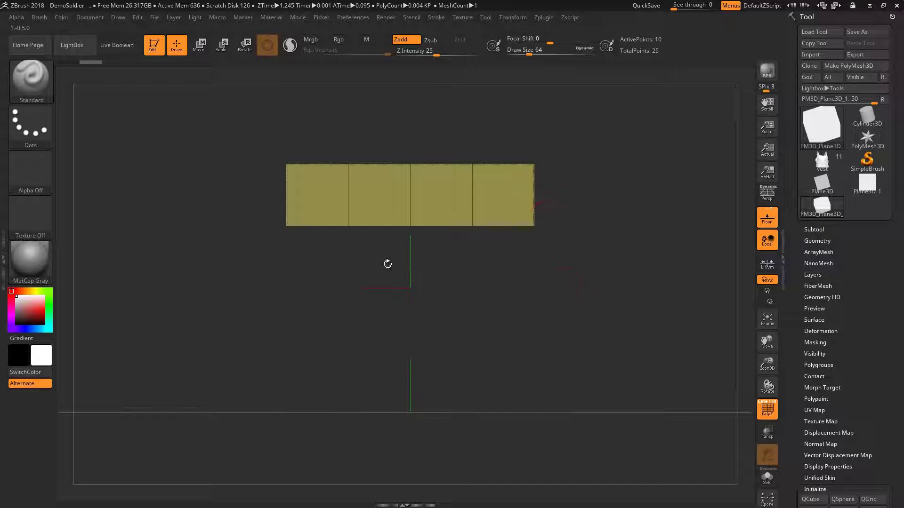
# Step: Unhide the whole plane, then hide its four centre quads to leave a 12-quad ring
pyautogui.keyDown('ctrl'); pyautogui.keyDown('shift'); pyautogui.click(646, 240); pyautogui.keyUp('shift'); pyautogui.keyUp('ctrl')
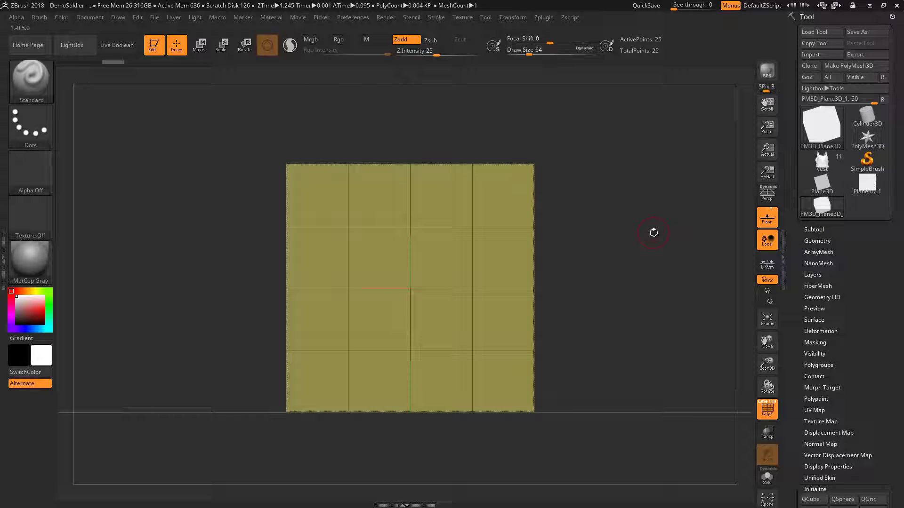
pyautogui.hotkey('ctrl', 'shift')
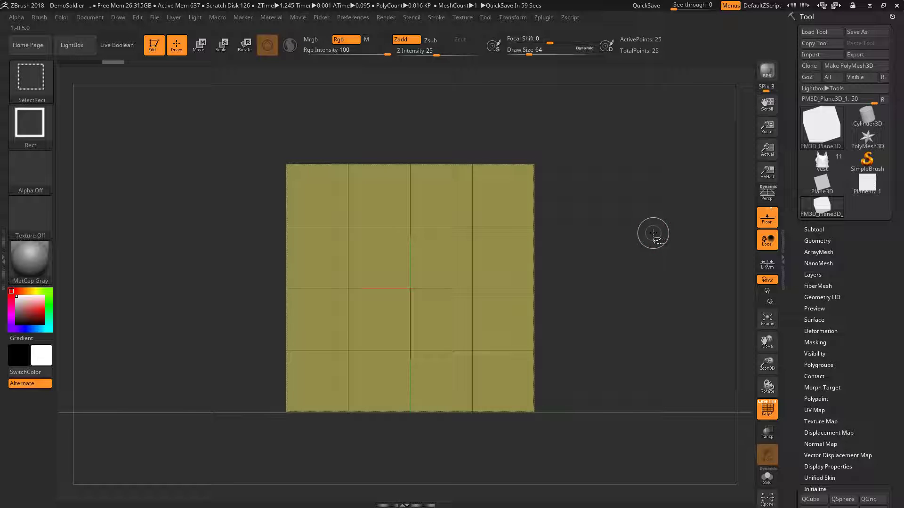
pyautogui.moveTo(409, 289); pyautogui.dragTo(443, 317)
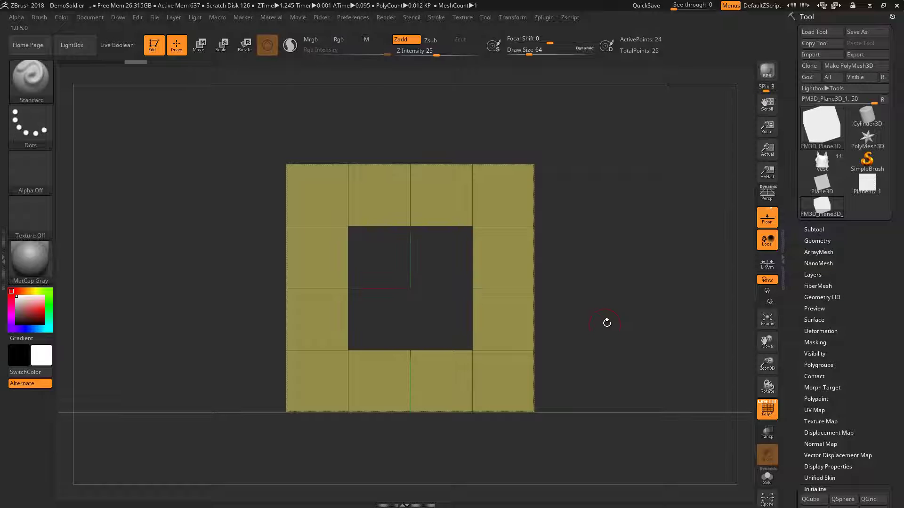
pyautogui.moveTo(615, 319)
pyautogui.mouseDown()
pyautogui.moveTo(582, 317)
pyautogui.moveTo(617, 317)
pyautogui.mouseUp()
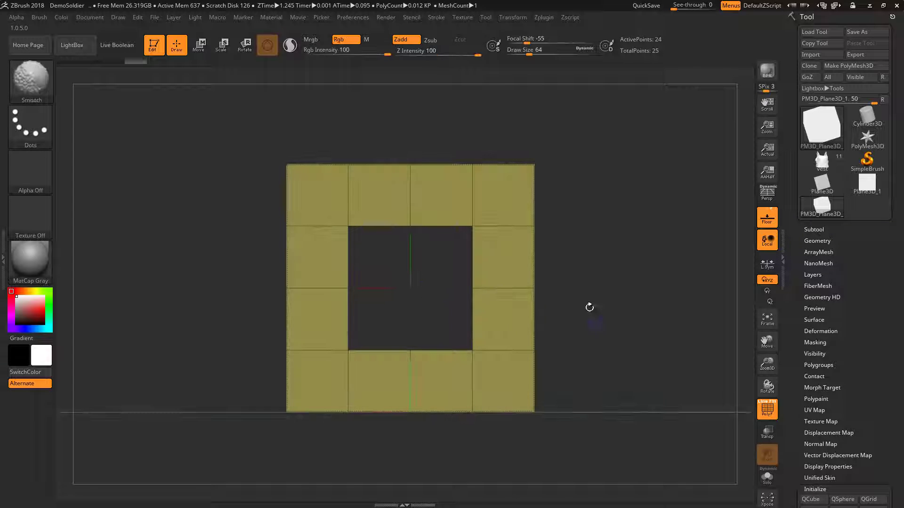
pyautogui.moveTo(523, 283); pyautogui.dragTo(581, 270)
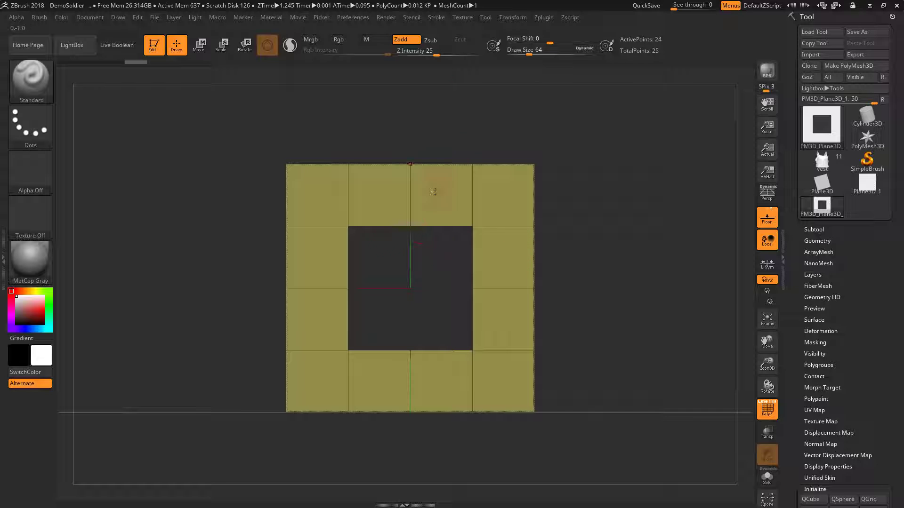
# Step: Turn on symmetry with the Y axis enabled
pyautogui.click(513, 18)
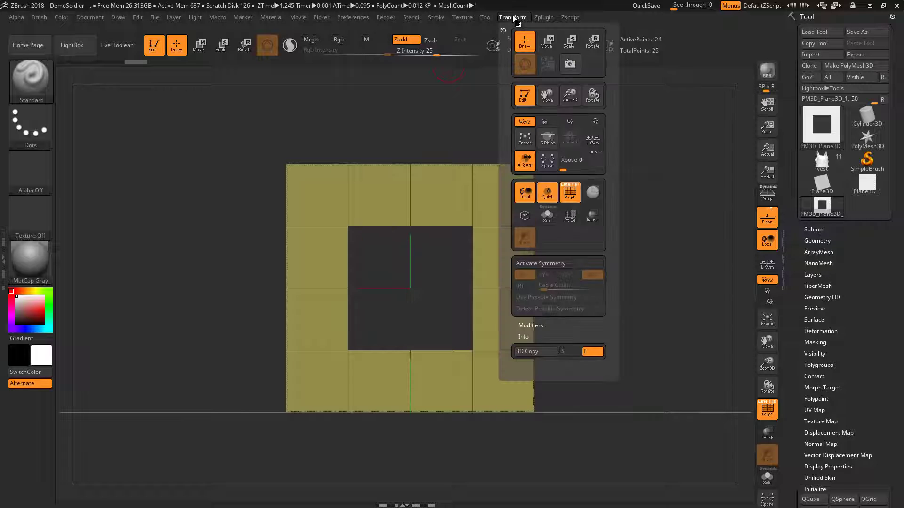
pyautogui.click(535, 263)
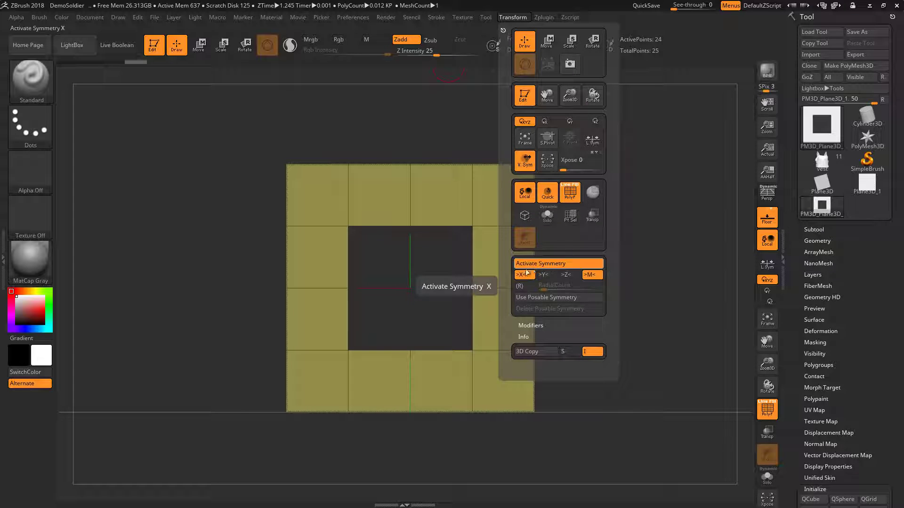
pyautogui.click(541, 275)
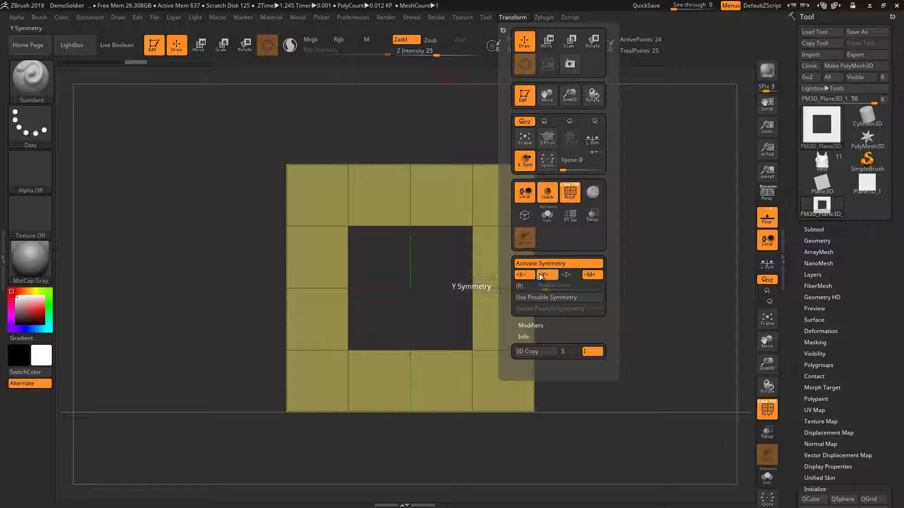
# Step: With the Move brush, pull the hole's sides, top and bottom outward into an octagon
pyautogui.click(33, 80)
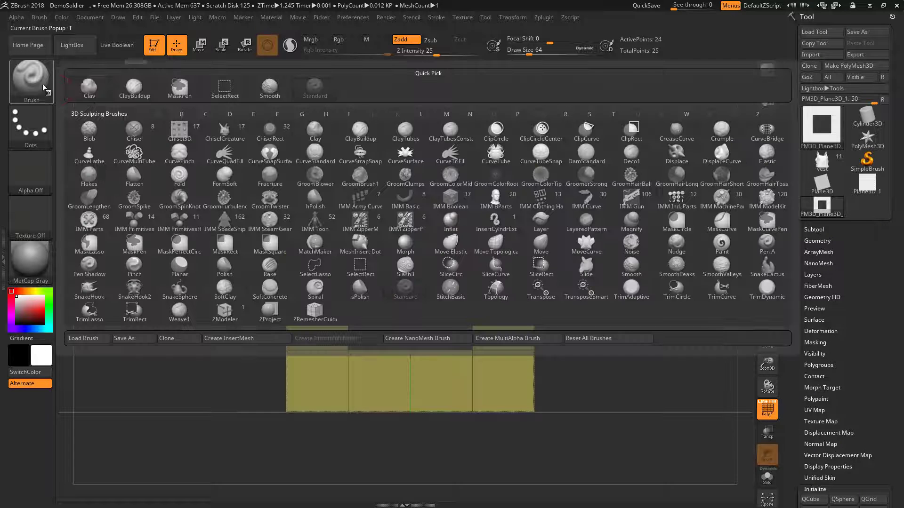
pyautogui.click(446, 114)
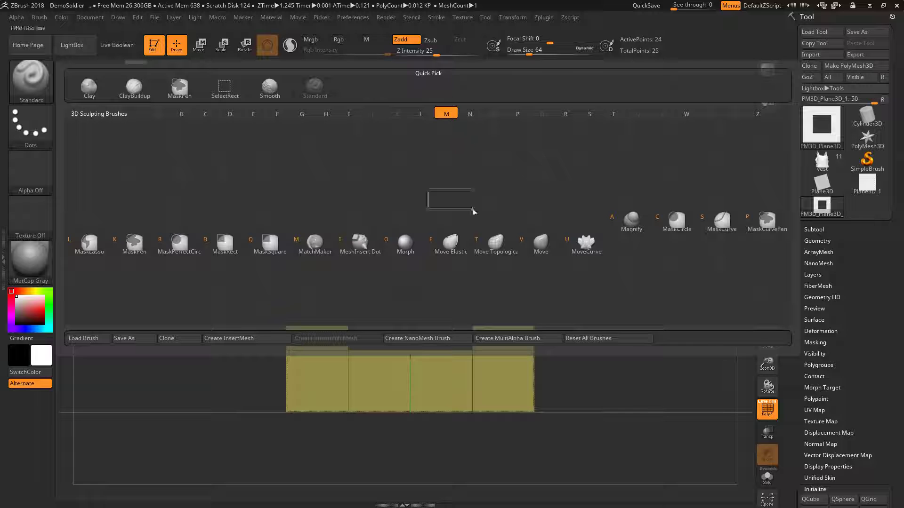
pyautogui.click(540, 243)
pyautogui.moveTo(471, 289); pyautogui.dragTo(498, 273)
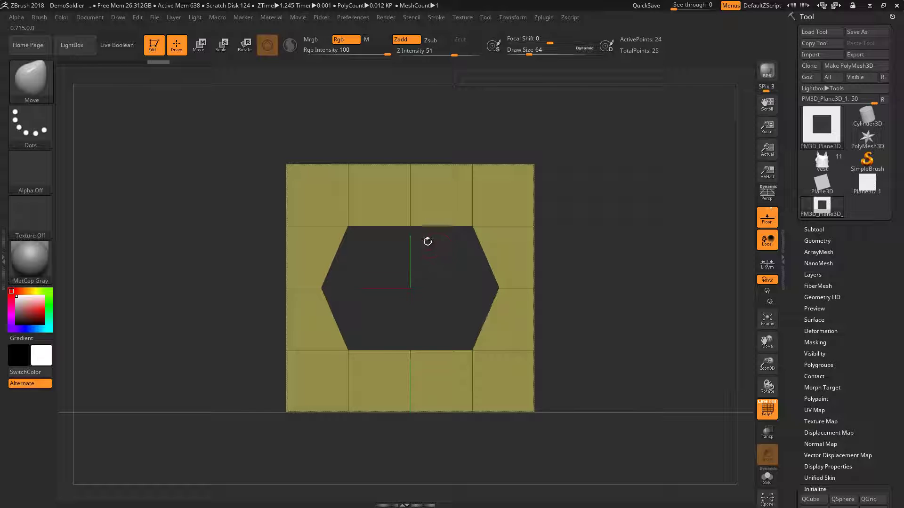
pyautogui.moveTo(410, 227); pyautogui.dragTo(411, 205)
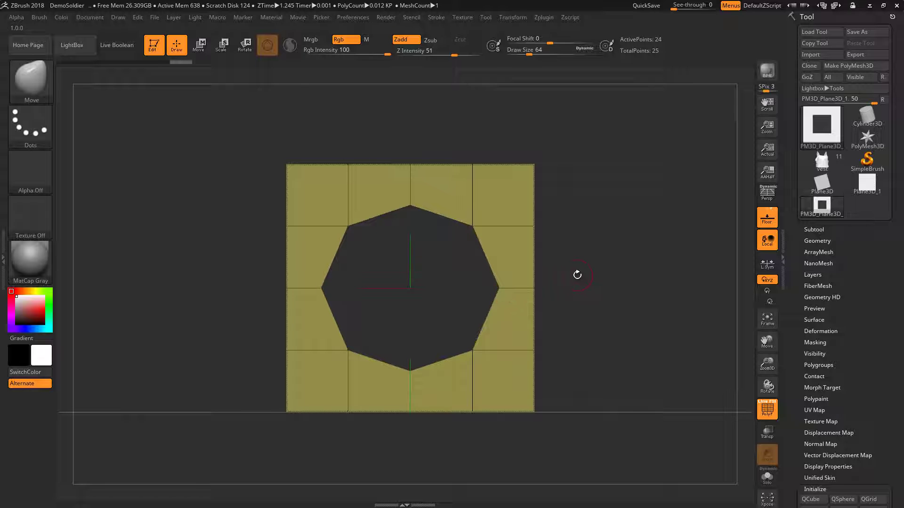
# Step: Use Modify Topology > Del Hidden on PM3D_Plane3D_1, leaving 24 points, then scroll the tray to the top
pyautogui.click(805, 241)
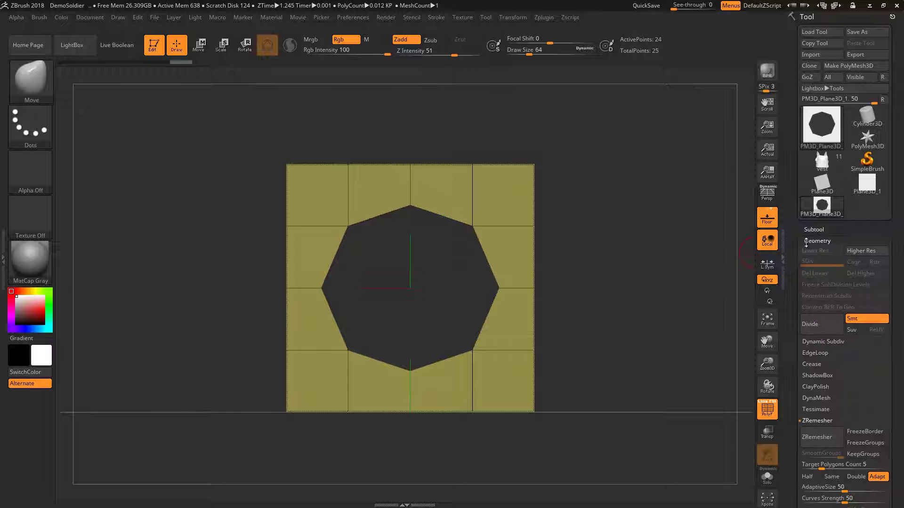
pyautogui.scroll(-3, 794, 269)
pyautogui.scroll(-2, 790, 250)
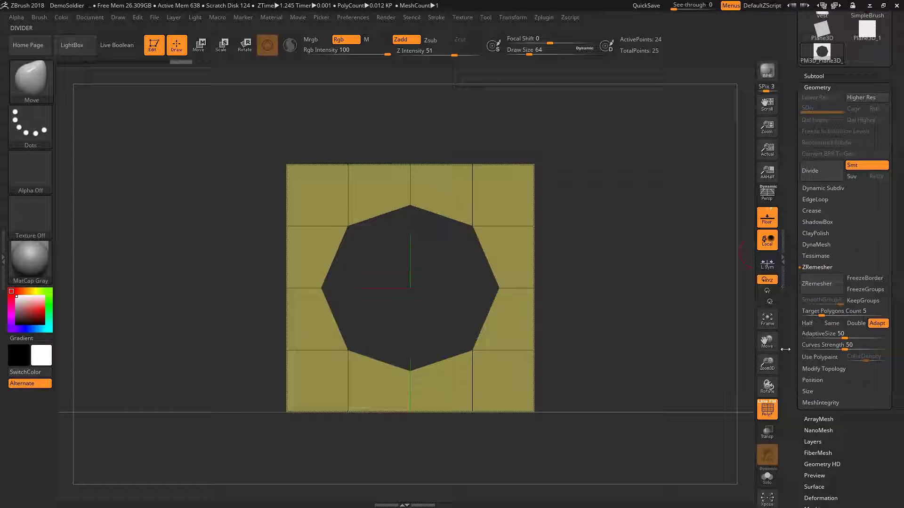
pyautogui.click(810, 369)
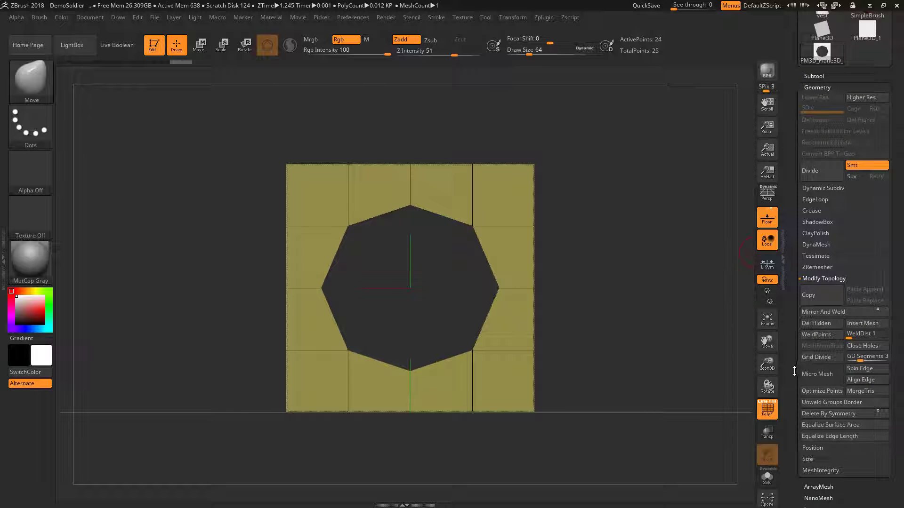
pyautogui.scroll(-2, 794, 321)
pyautogui.scroll(-1, 794, 322)
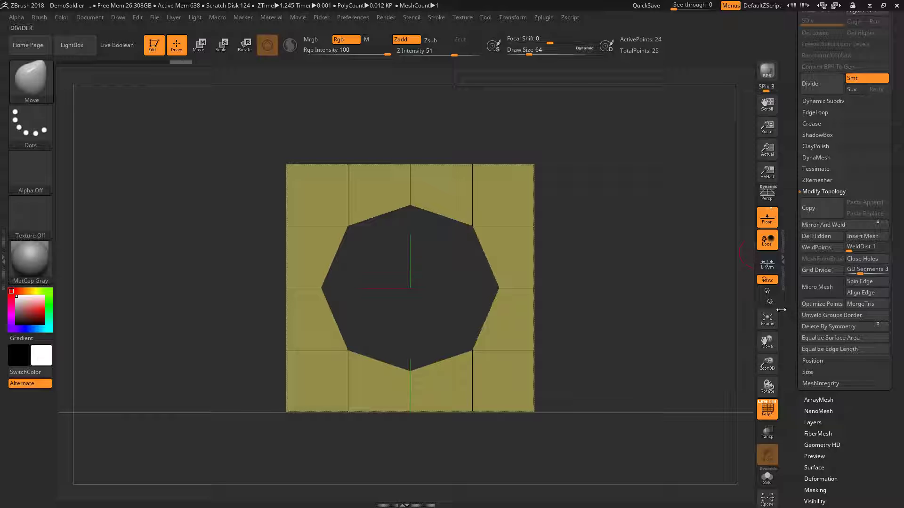
pyautogui.click(810, 236)
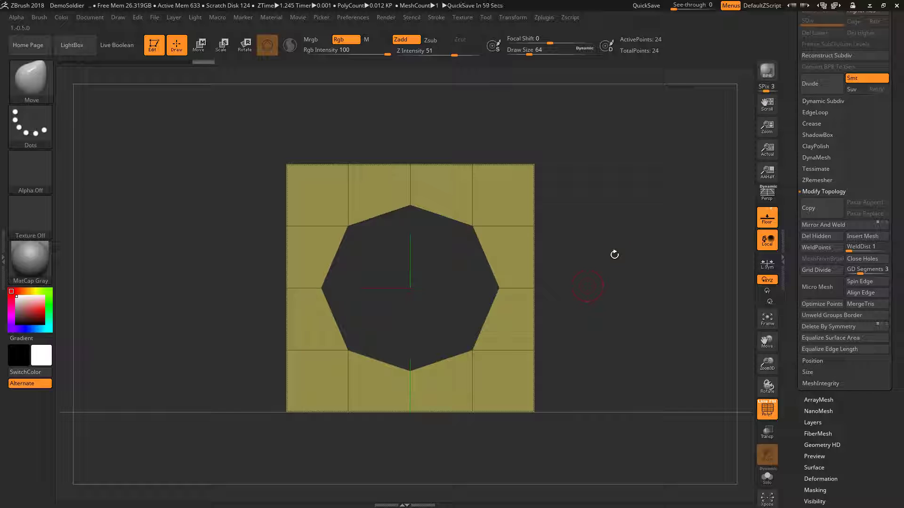
pyautogui.keyDown('shift'); pyautogui.moveTo(589, 294); pyautogui.dragTo(562, 311); pyautogui.keyUp('shift')
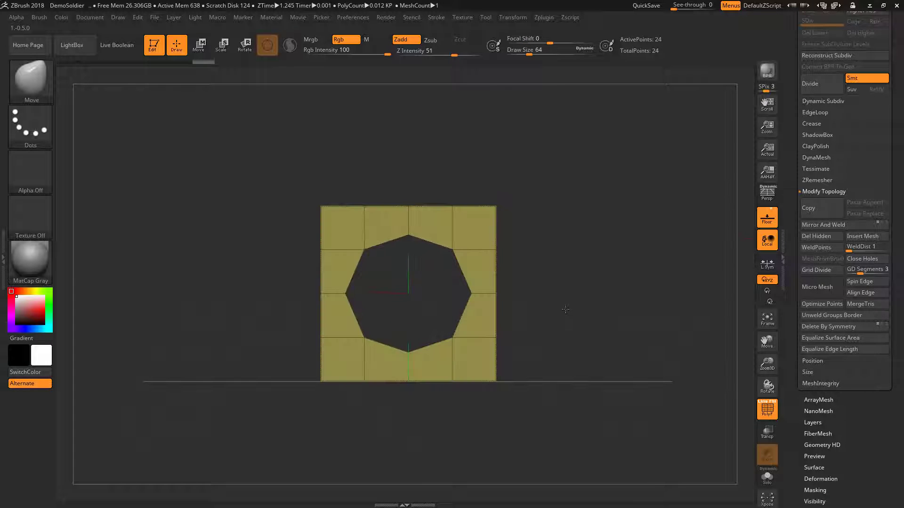
pyautogui.moveTo(796, 211); pyautogui.dragTo(794, 306)
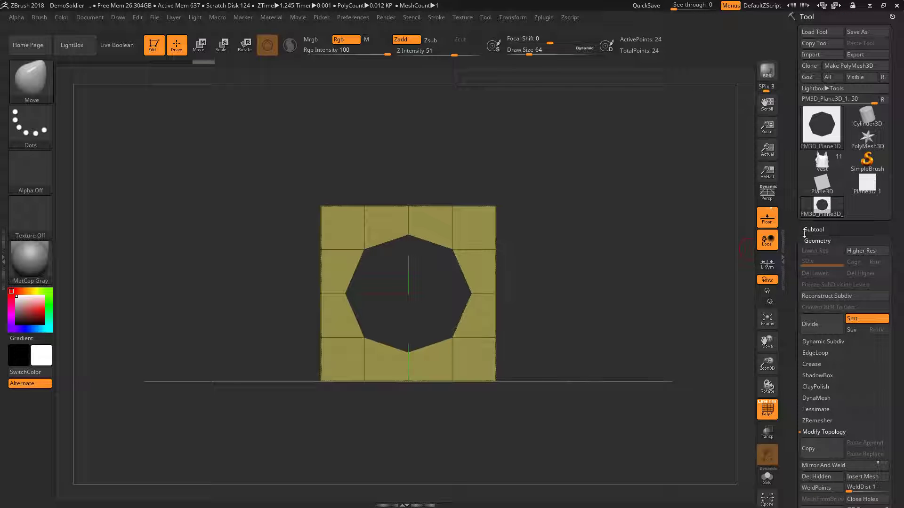
# Step: Select the vest and assign PM3D_Plane3D_1 as its MicroMesh, dismissing the BPR note
pyautogui.click(825, 165)
pyautogui.moveTo(594, 227)
pyautogui.mouseDown()
pyautogui.moveTo(567, 373)
pyautogui.moveTo(770, 267)
pyautogui.mouseUp()
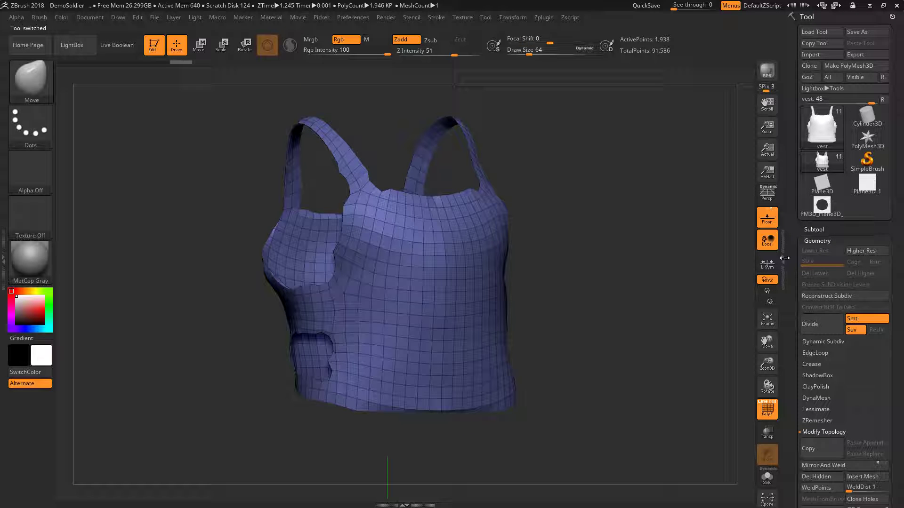
pyautogui.scroll(-5, 791, 263)
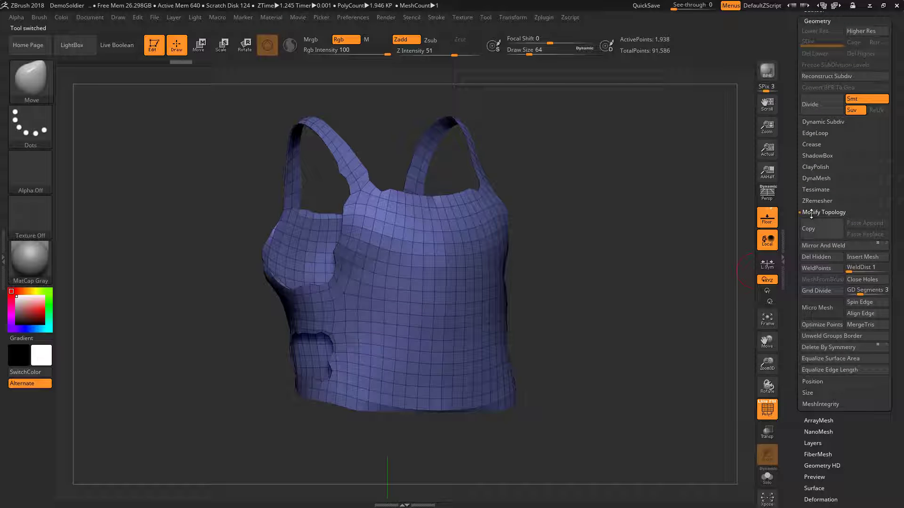
pyautogui.click(818, 308)
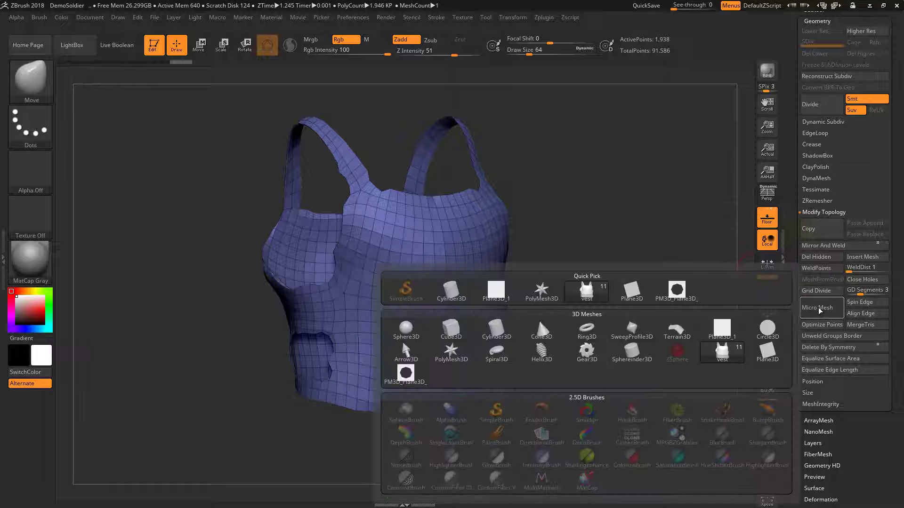
pyautogui.moveTo(677, 291)
pyautogui.click(690, 292)
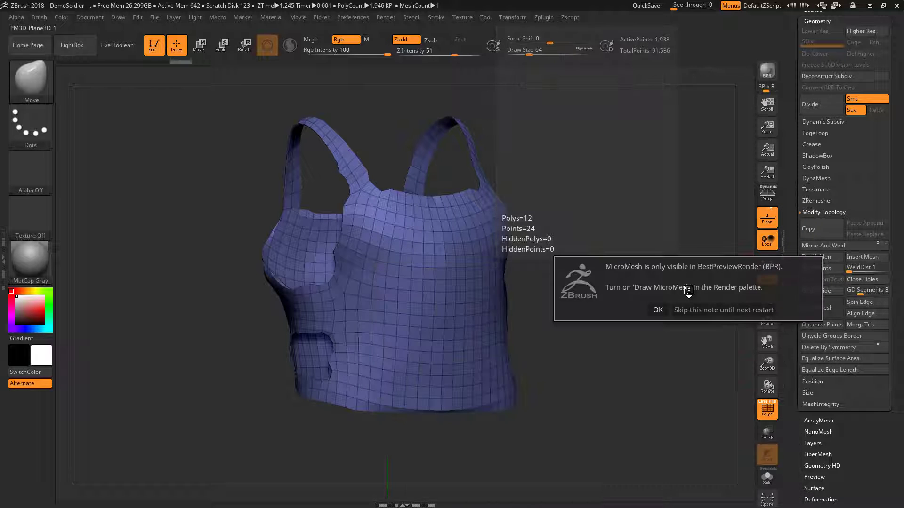
pyautogui.click(658, 309)
pyautogui.moveTo(682, 301); pyautogui.dragTo(729, 209)
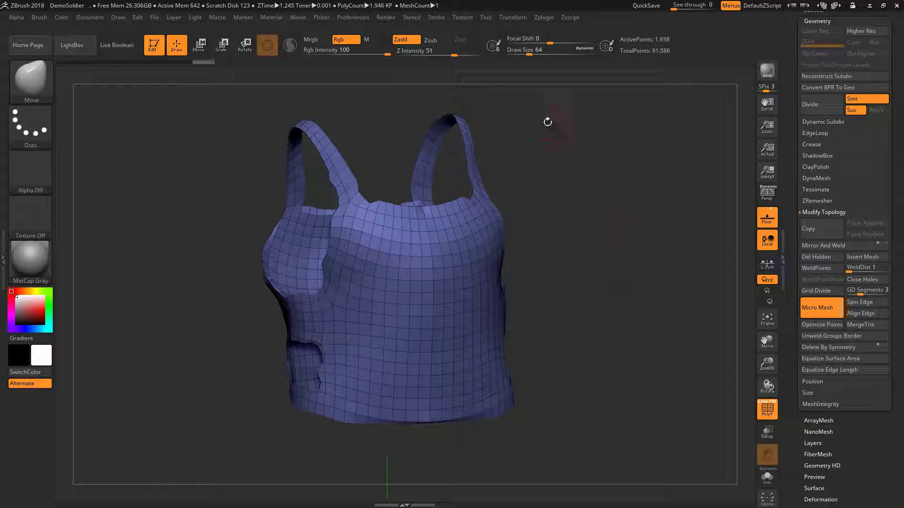
# Step: Enable Draw MicroMesh in Render Properties and BPR-render the vest
pyautogui.click(389, 18)
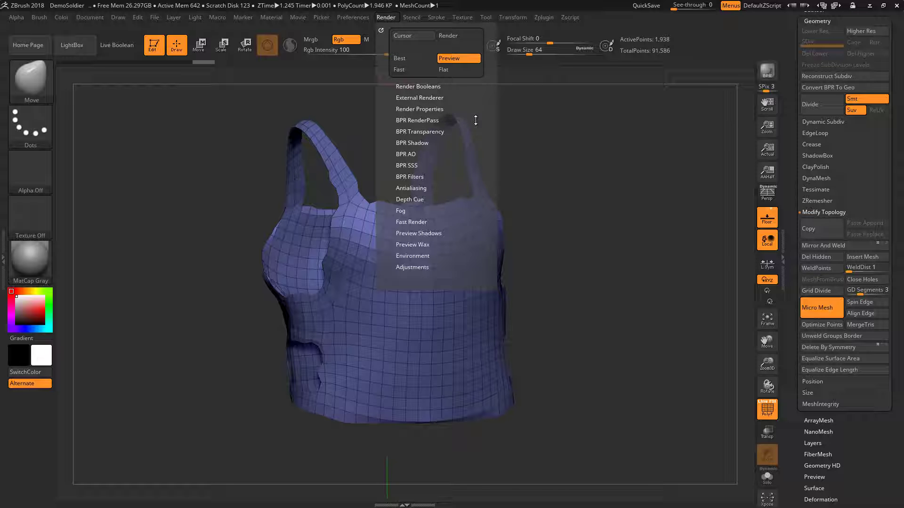
pyautogui.click(436, 109)
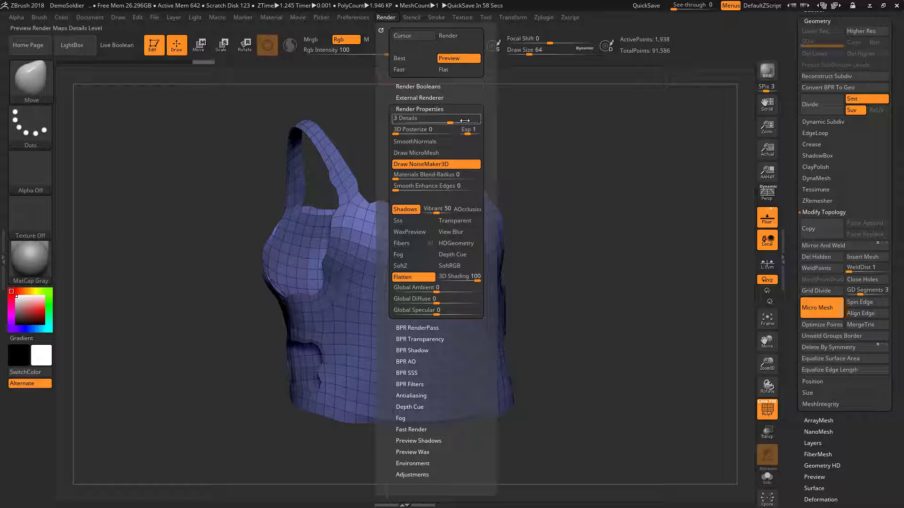
pyautogui.click(441, 153)
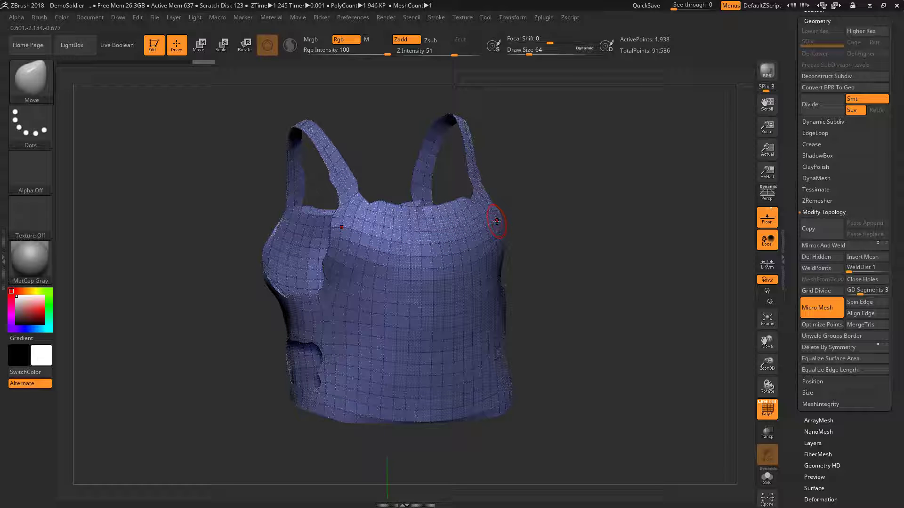
pyautogui.click(768, 71)
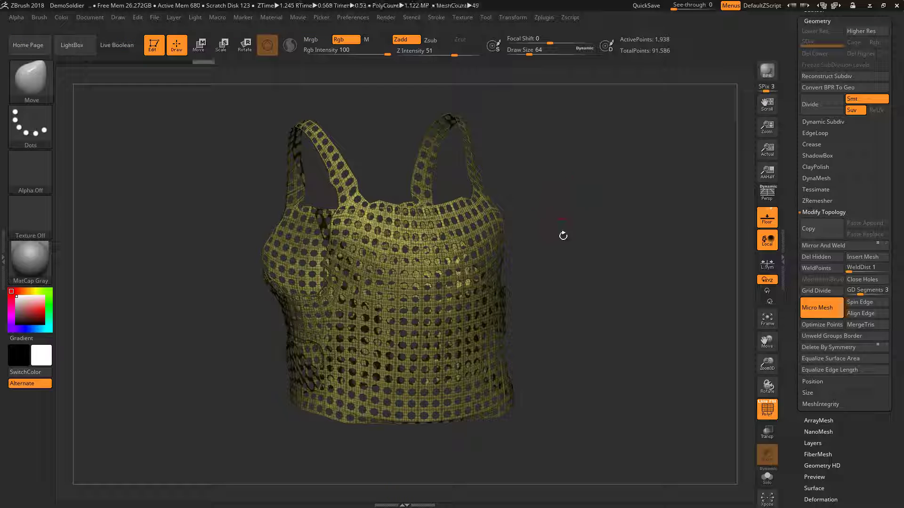
# Step: Turn the vest slightly, BPR-render it again, and scroll the Tool palette up to Geometry
pyautogui.moveTo(589, 228); pyautogui.dragTo(598, 232)
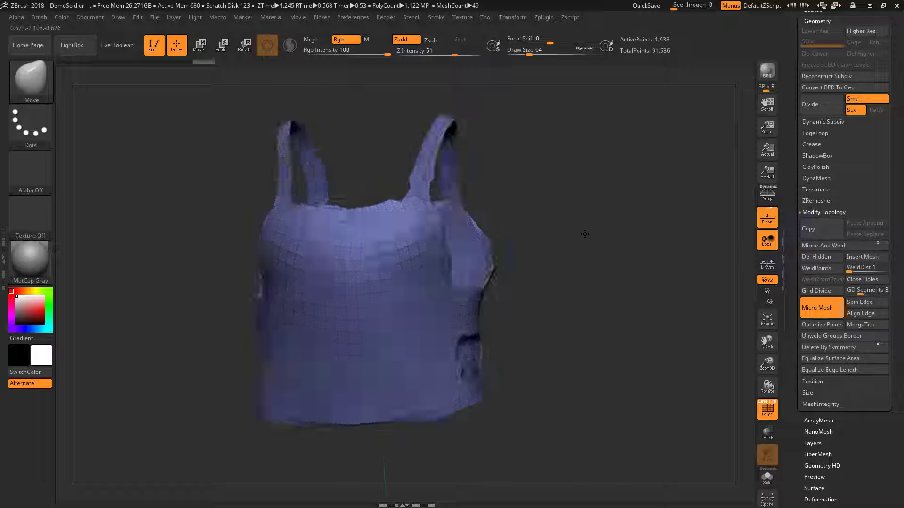
pyautogui.click(757, 79)
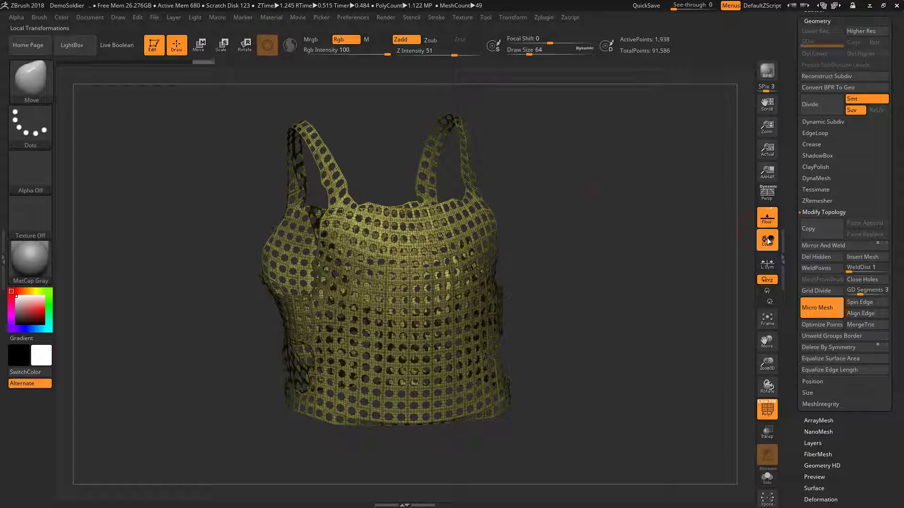
pyautogui.scroll(2, 793, 227)
pyautogui.scroll(2, 792, 228)
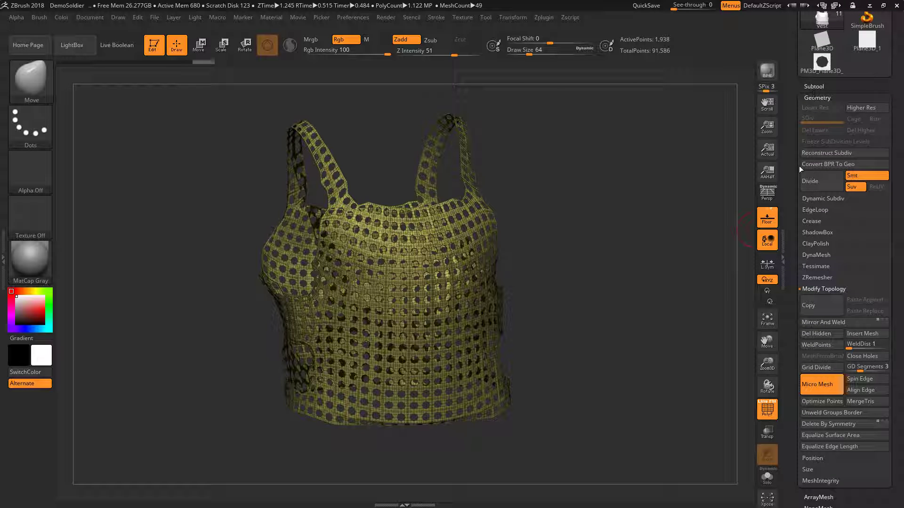
# Step: Convert the BPR render to geometry (46,704 points), view it front-on, and hide PolyFrame
pyautogui.click(836, 164)
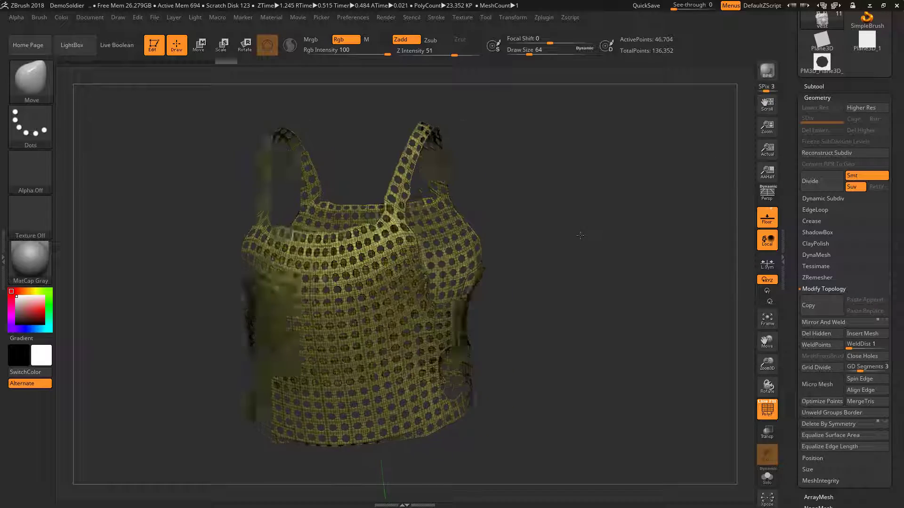
pyautogui.moveTo(587, 236)
pyautogui.keyDown('alt'); pyautogui.mouseDown()
pyautogui.moveTo(615, 332)
pyautogui.moveTo(577, 332)
pyautogui.moveTo(580, 252)
pyautogui.moveTo(567, 270)
pyautogui.mouseUp(); pyautogui.keyUp('alt')
pyautogui.hotkey('shift', 'f')
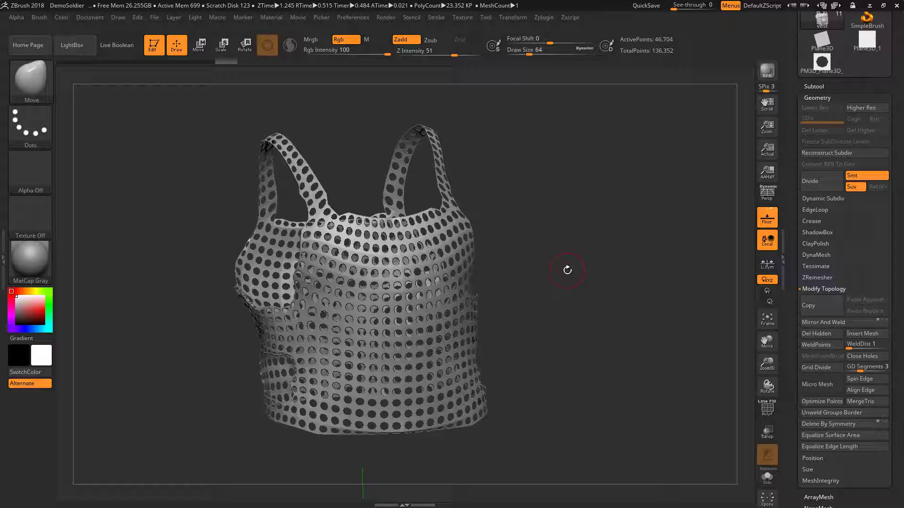
# Step: Show all subtools and orbit around the full soldier to view the perforated vest
pyautogui.click(813, 86)
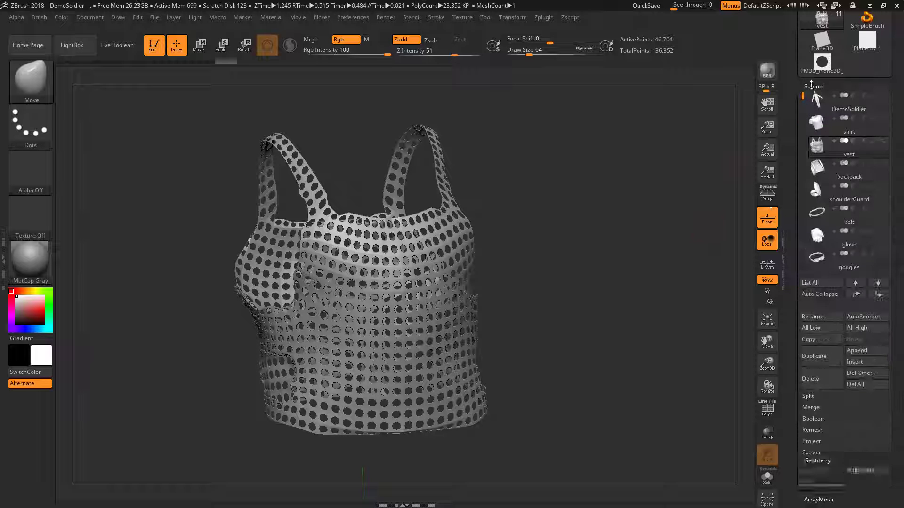
pyautogui.keyDown('shift'); pyautogui.click(882, 143); pyautogui.keyUp('shift')
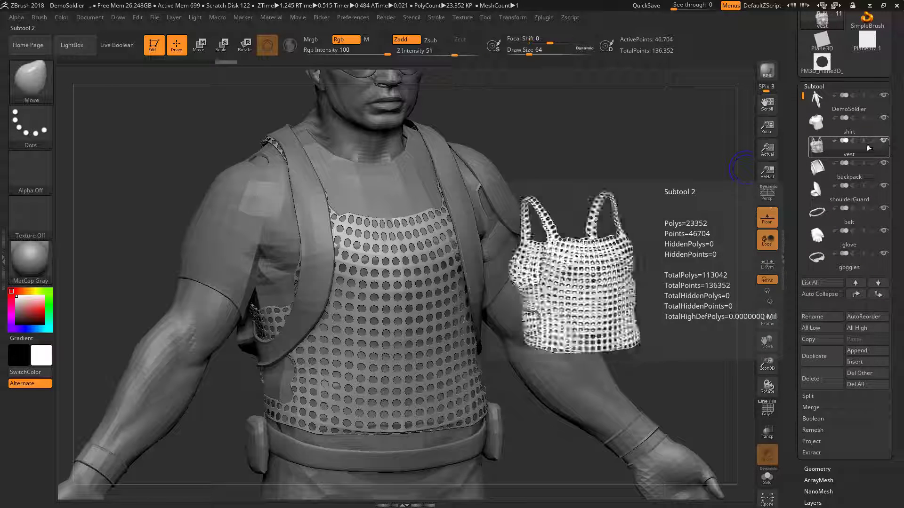
pyautogui.moveTo(612, 240)
pyautogui.mouseDown()
pyautogui.moveTo(593, 230)
pyautogui.moveTo(611, 235)
pyautogui.moveTo(625, 222)
pyautogui.mouseUp()
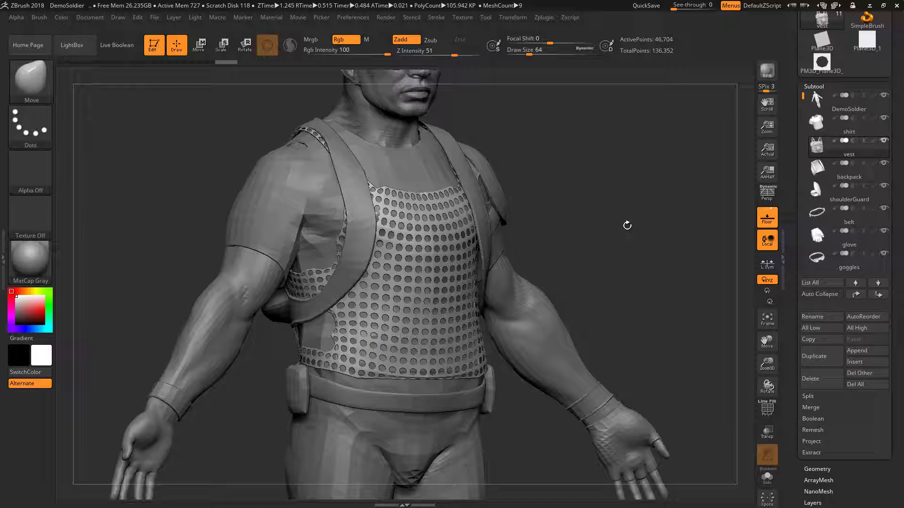
pyautogui.moveTo(601, 287); pyautogui.dragTo(621, 277)
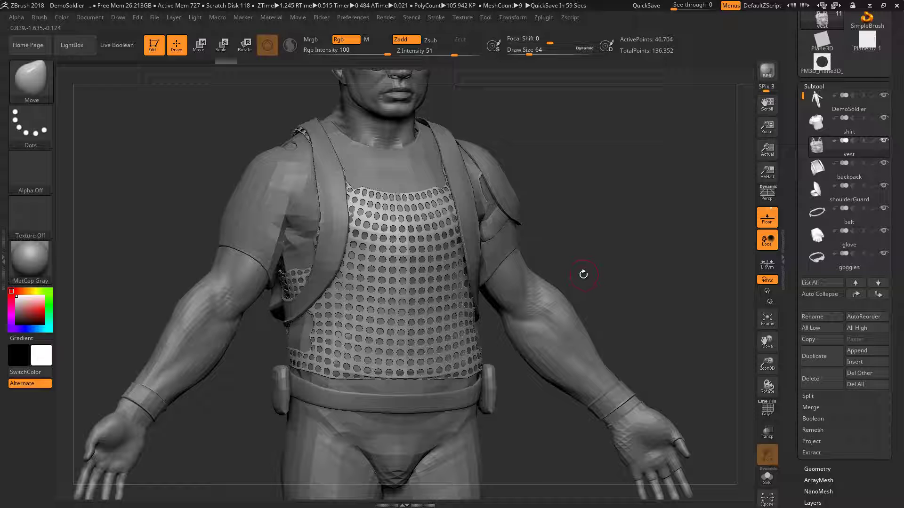
pyautogui.moveTo(609, 268); pyautogui.dragTo(615, 268)
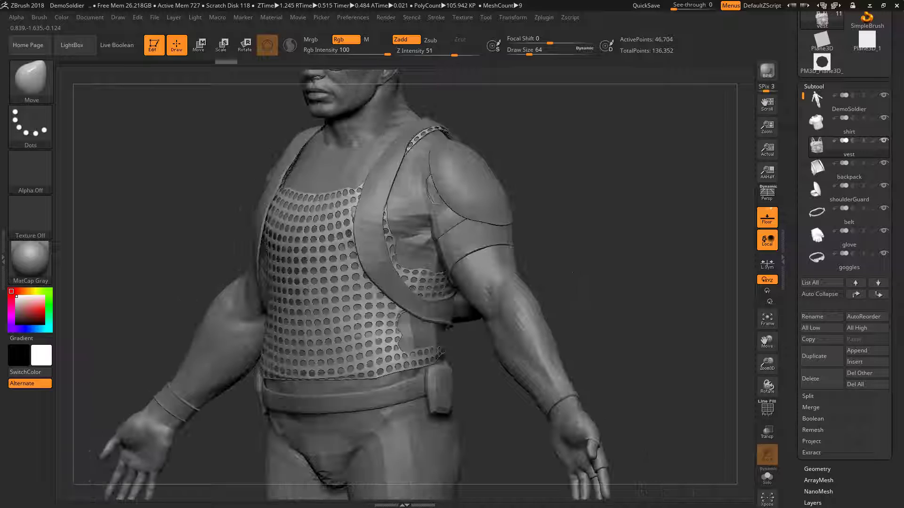